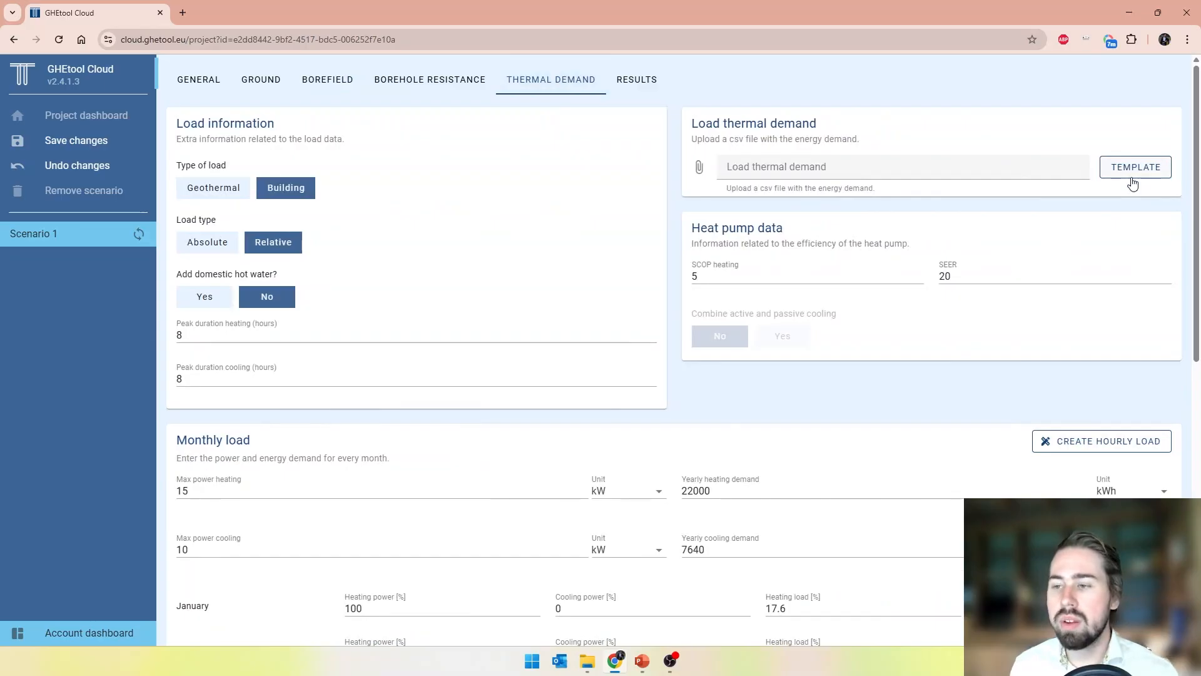
Import the hourly load profile from Profile with DHW.csv, using its heating, cooling and domestic hot water columns in kW
{"action": "left_click", "coordinate": [1133, 183]}
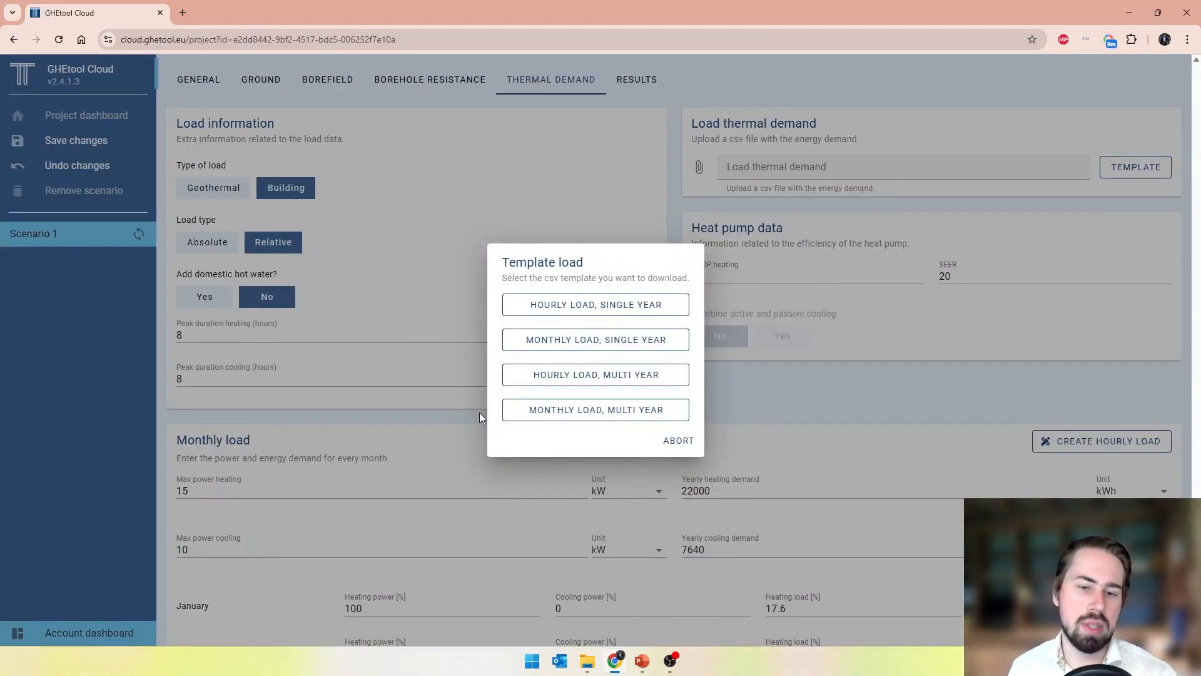
{"action": "left_click", "coordinate": [679, 441]}
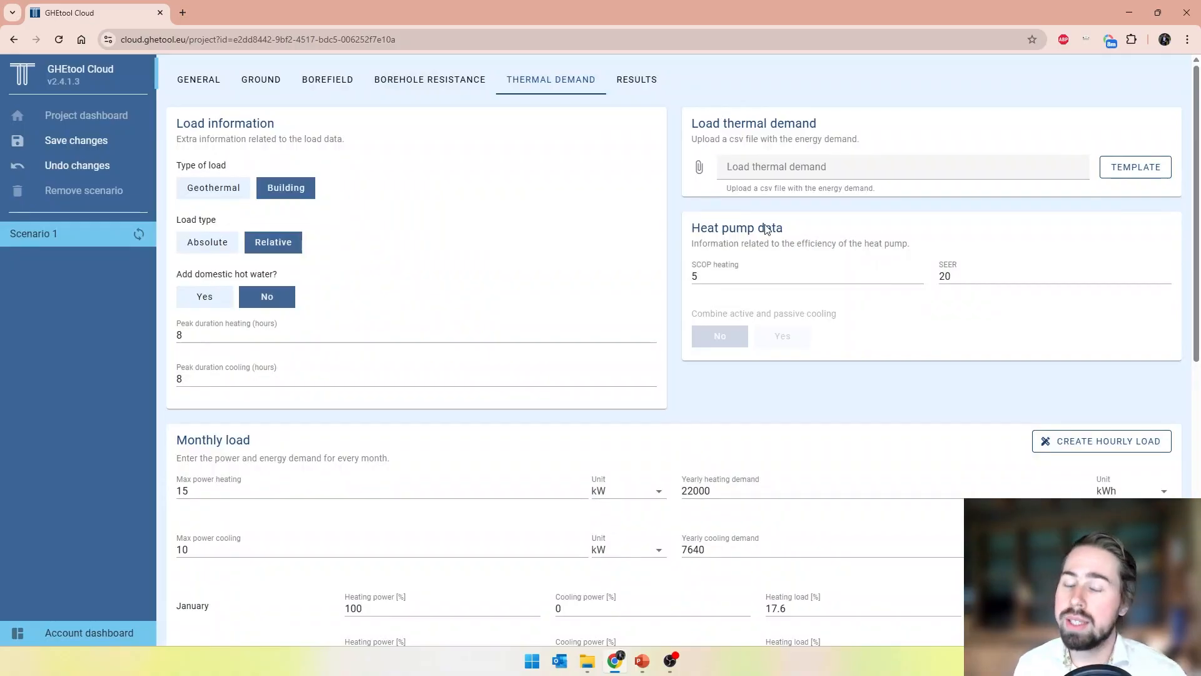
{"action": "left_click", "coordinate": [762, 166]}
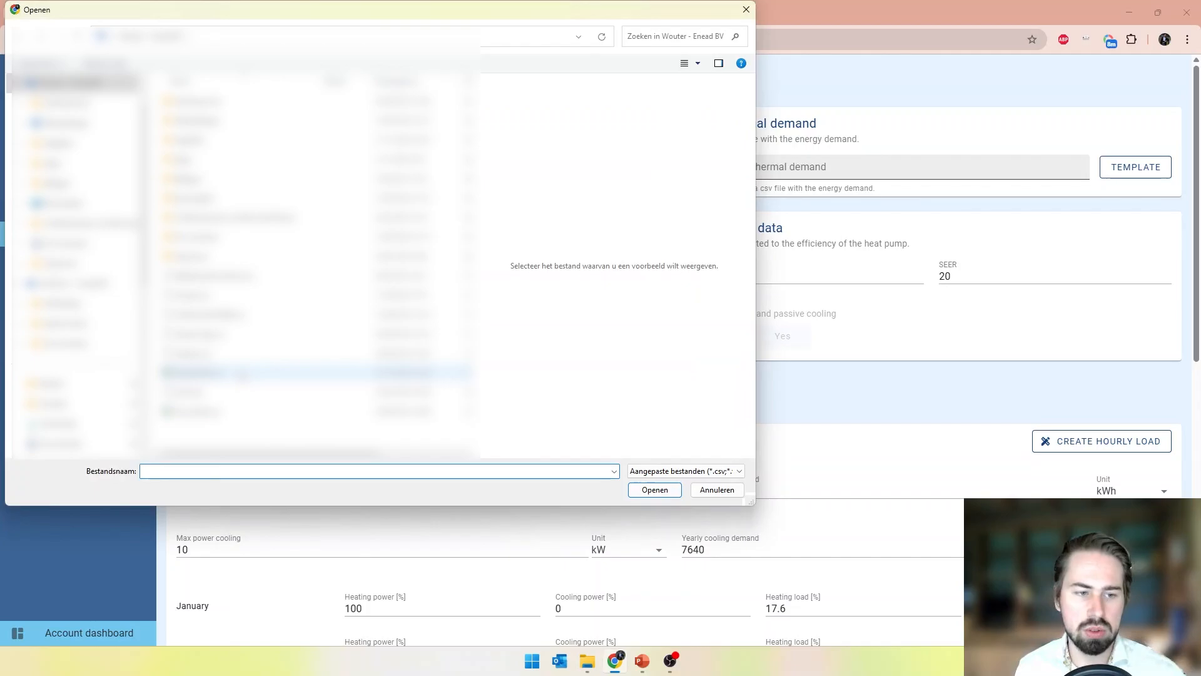
{"action": "left_click", "coordinate": [243, 374]}
{"action": "left_click", "coordinate": [654, 489]}
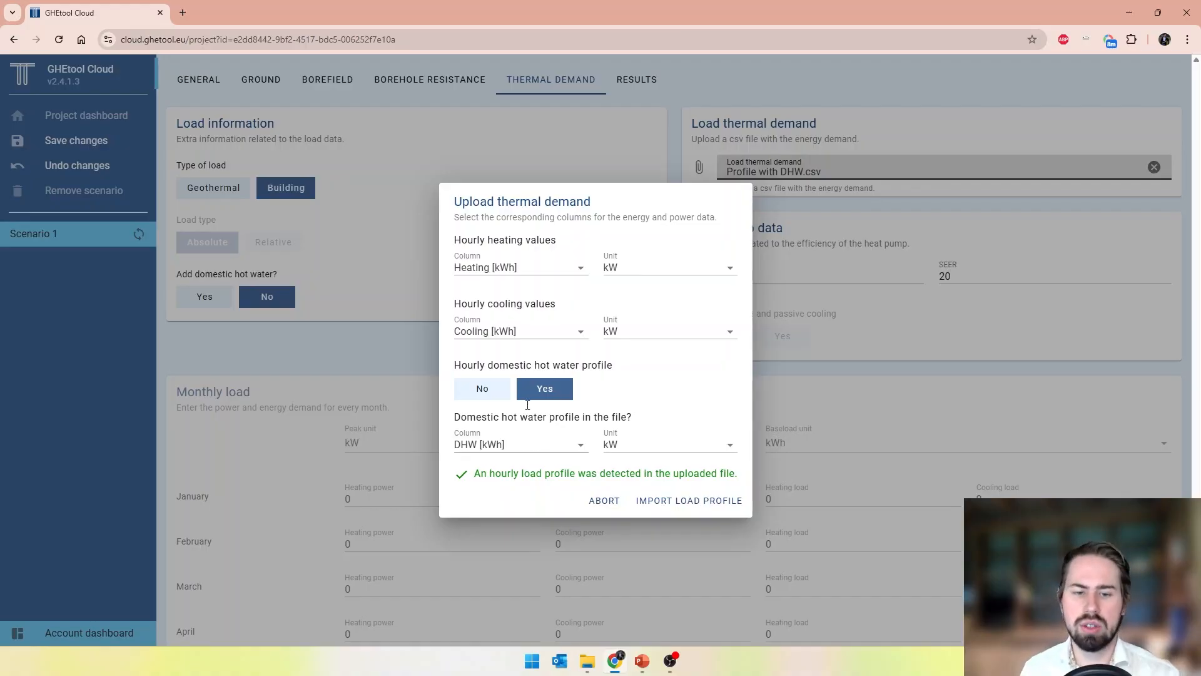
{"action": "left_click", "coordinate": [700, 510]}
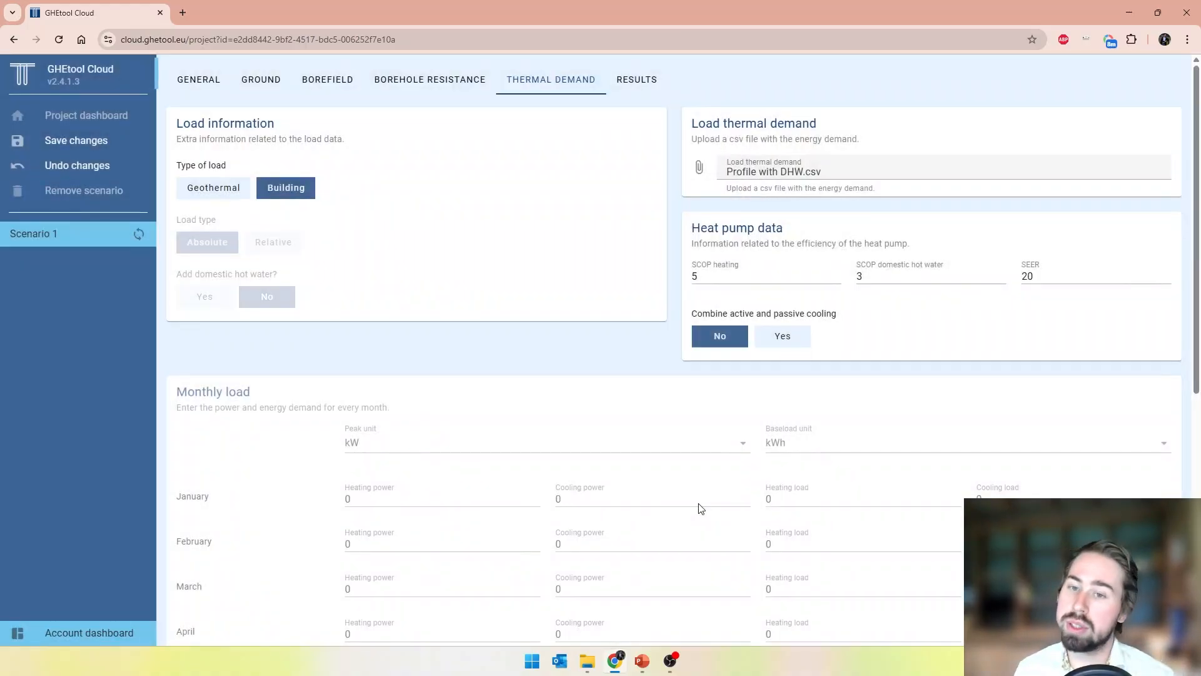
Examine Scenario 1's results charts, enlarging the hourly load chart around mid-April and returning it to the full year
{"action": "scroll", "coordinate": [700, 508], "scroll_direction": "down", "scroll_amount": 7}
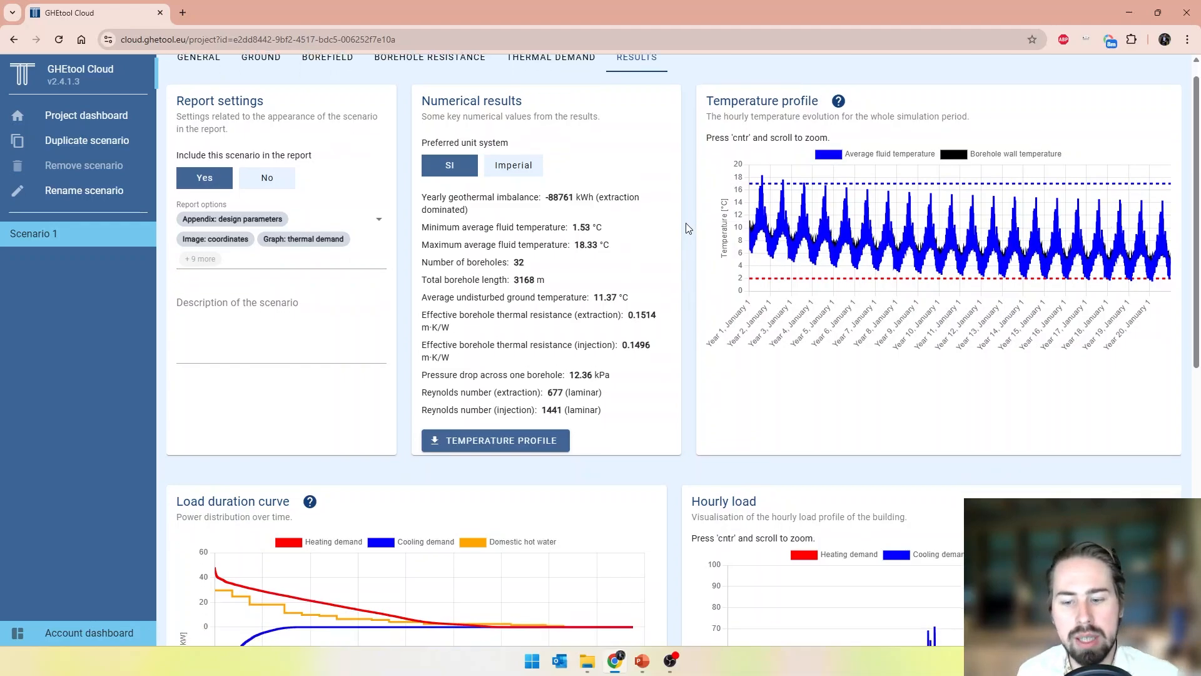
{"action": "scroll", "coordinate": [686, 228], "scroll_direction": "down", "scroll_amount": 5}
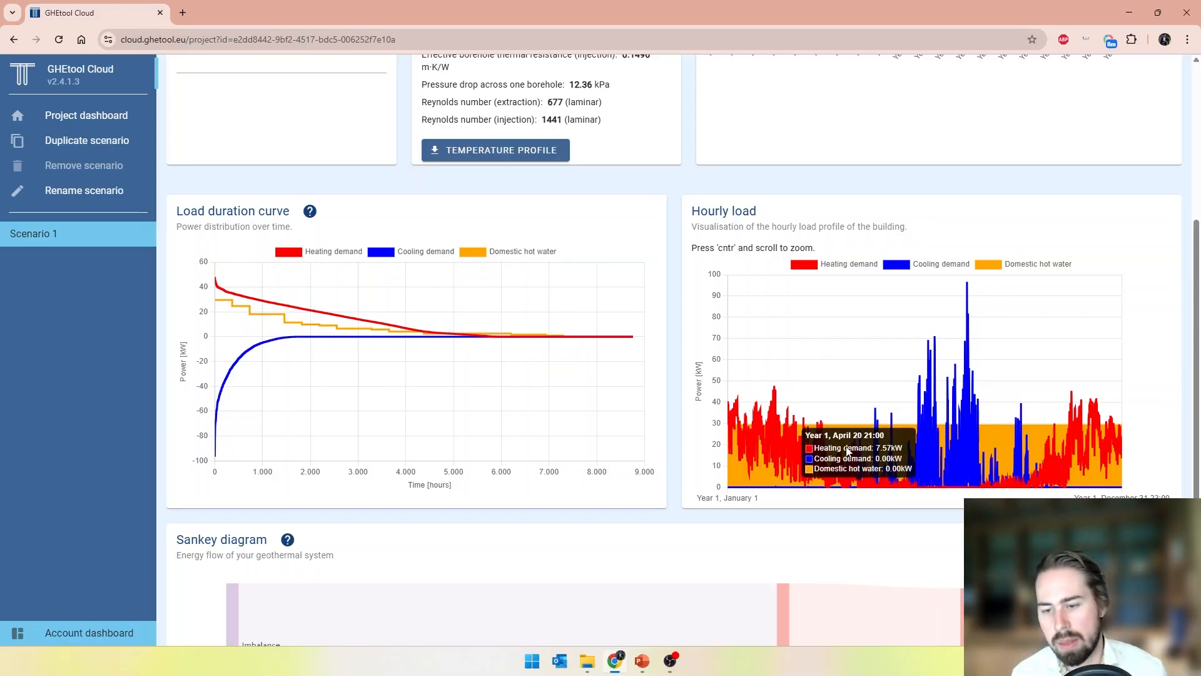
{"action": "scroll", "coordinate": [838, 437], "scroll_direction": "up", "scroll_amount": 4}
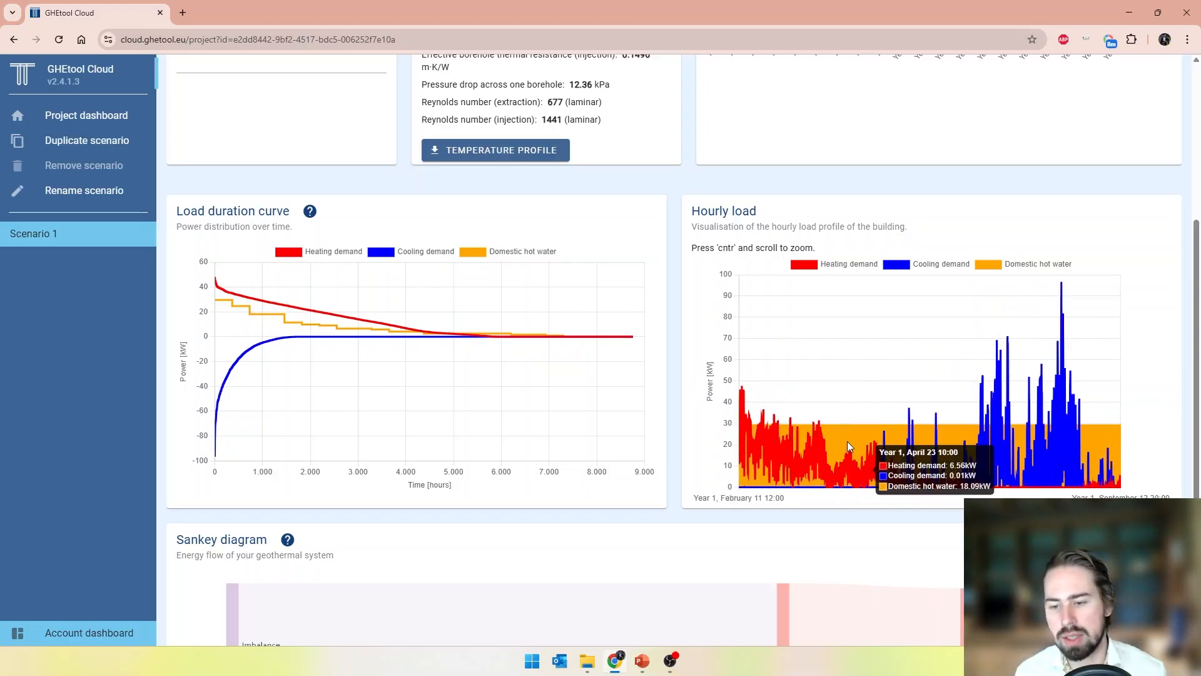
{"action": "scroll", "coordinate": [848, 441], "scroll_direction": "up", "scroll_amount": 3}
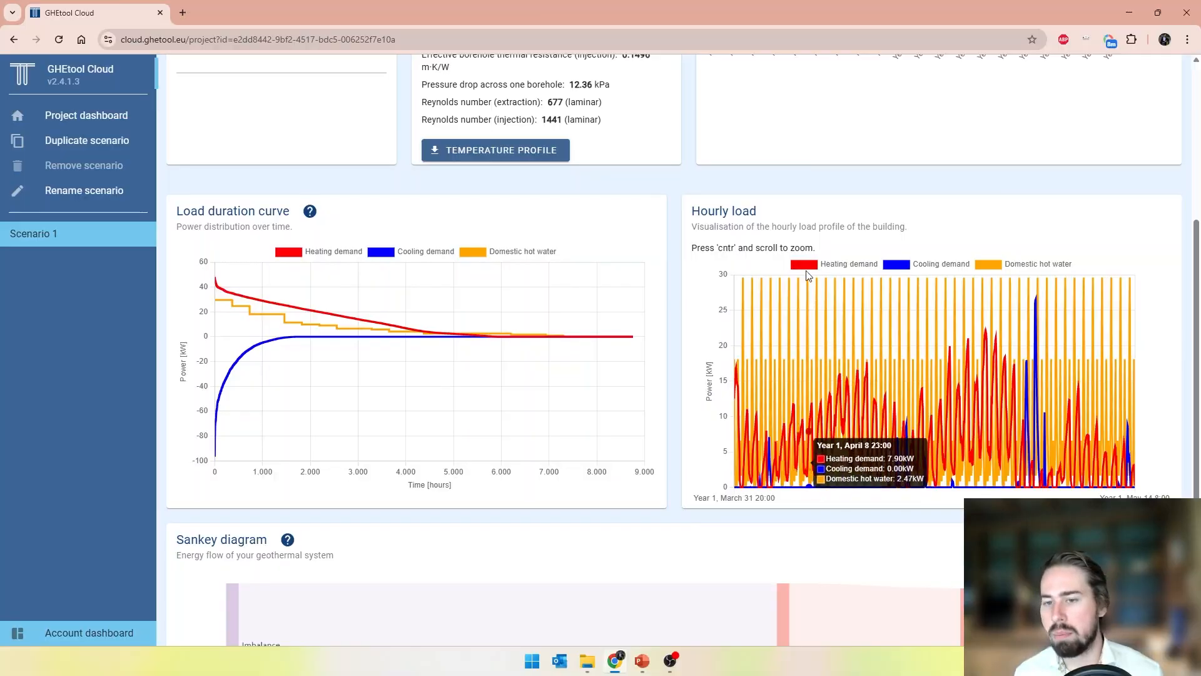
{"action": "scroll", "coordinate": [842, 319], "scroll_direction": "up", "scroll_amount": 3}
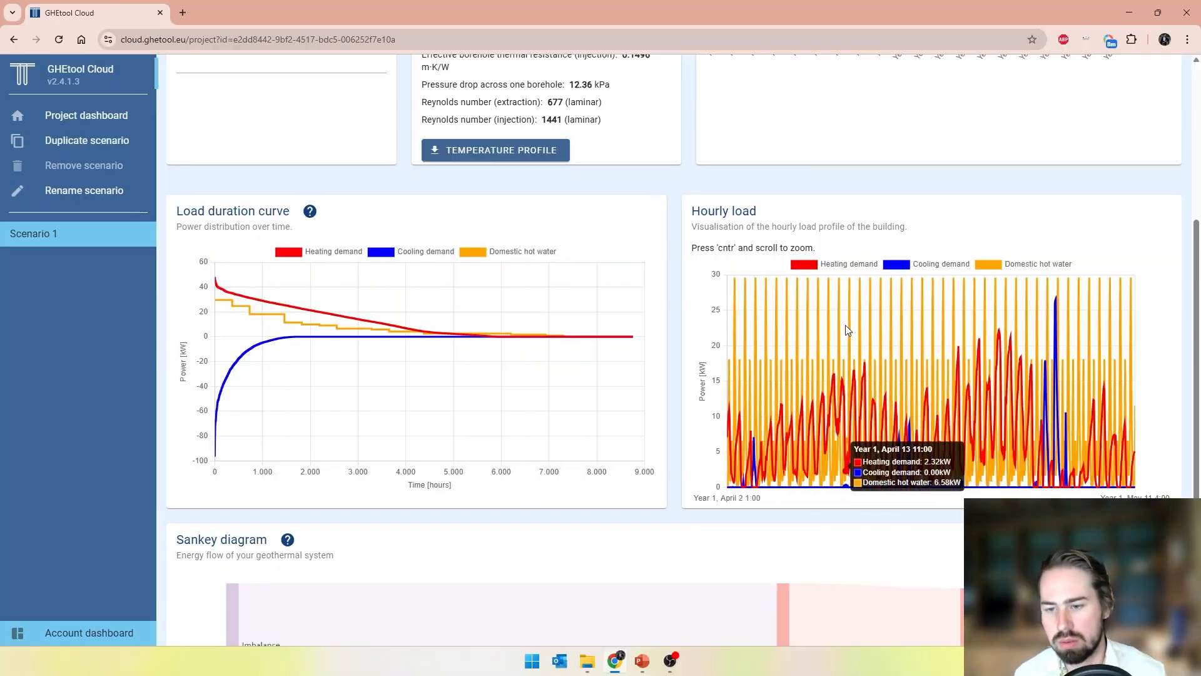
{"action": "scroll", "coordinate": [848, 330], "scroll_direction": "up", "scroll_amount": 3}
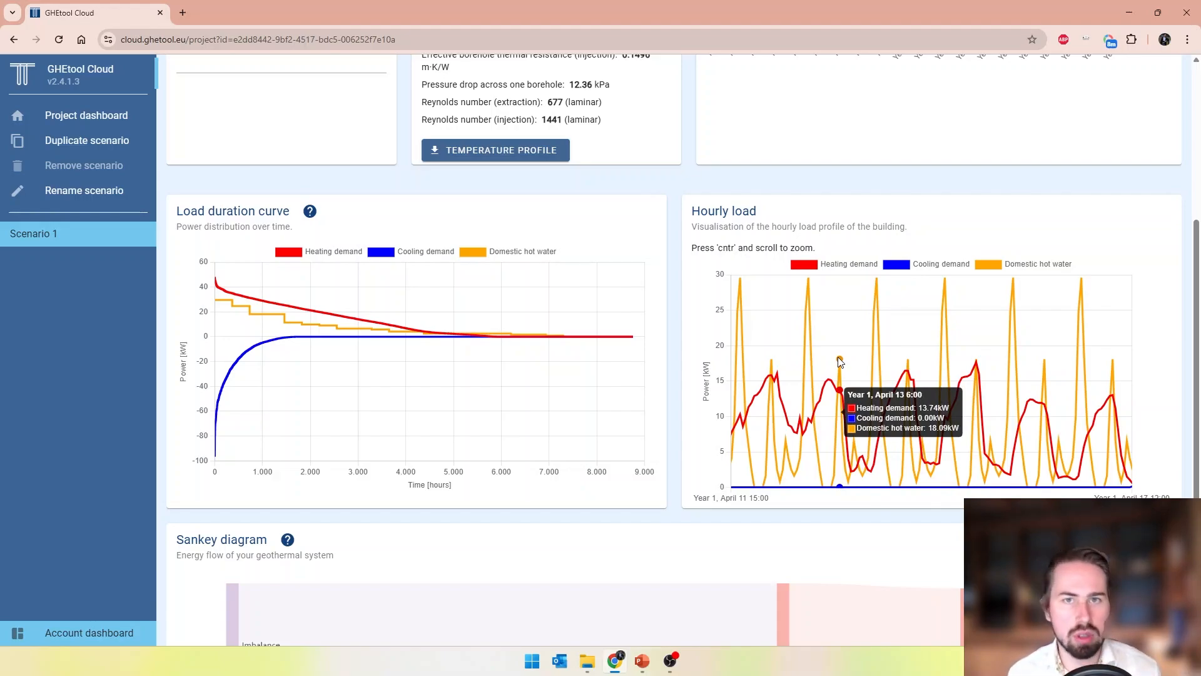
{"action": "scroll", "coordinate": [839, 358], "scroll_direction": "down", "scroll_amount": 5, "text": "ctrl"}
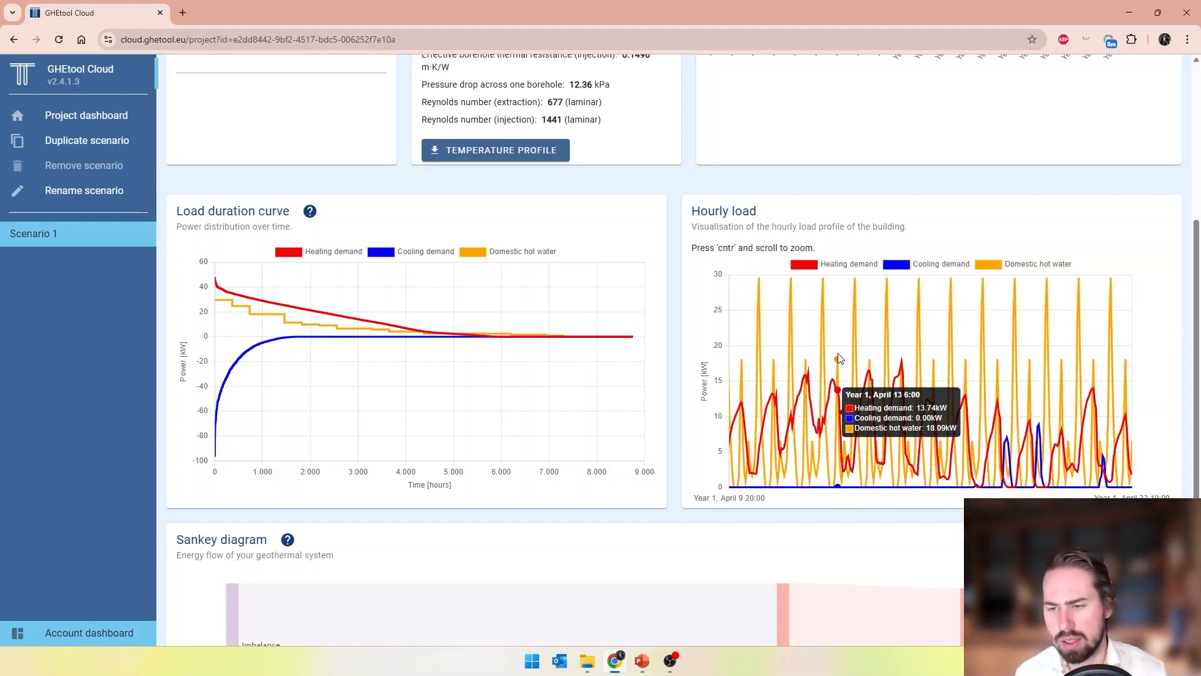
{"action": "scroll", "coordinate": [839, 358], "scroll_direction": "down", "scroll_amount": 6, "text": "ctrl"}
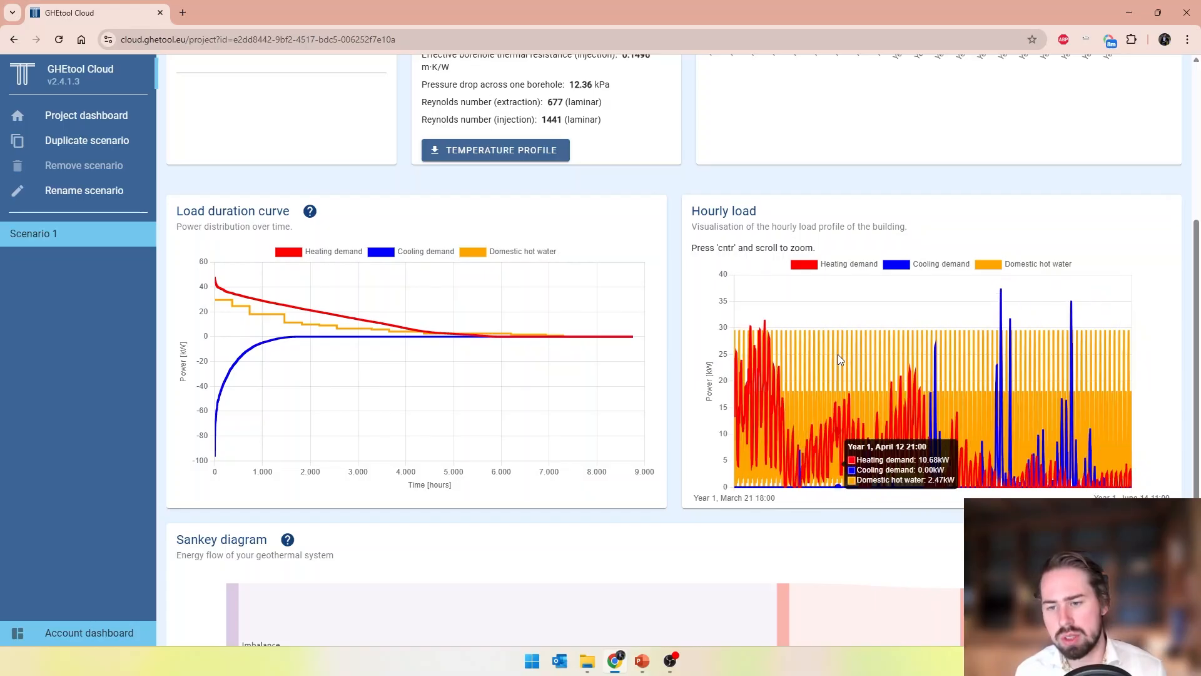
{"action": "scroll", "coordinate": [840, 361], "scroll_direction": "down", "scroll_amount": 3, "text": "ctrl"}
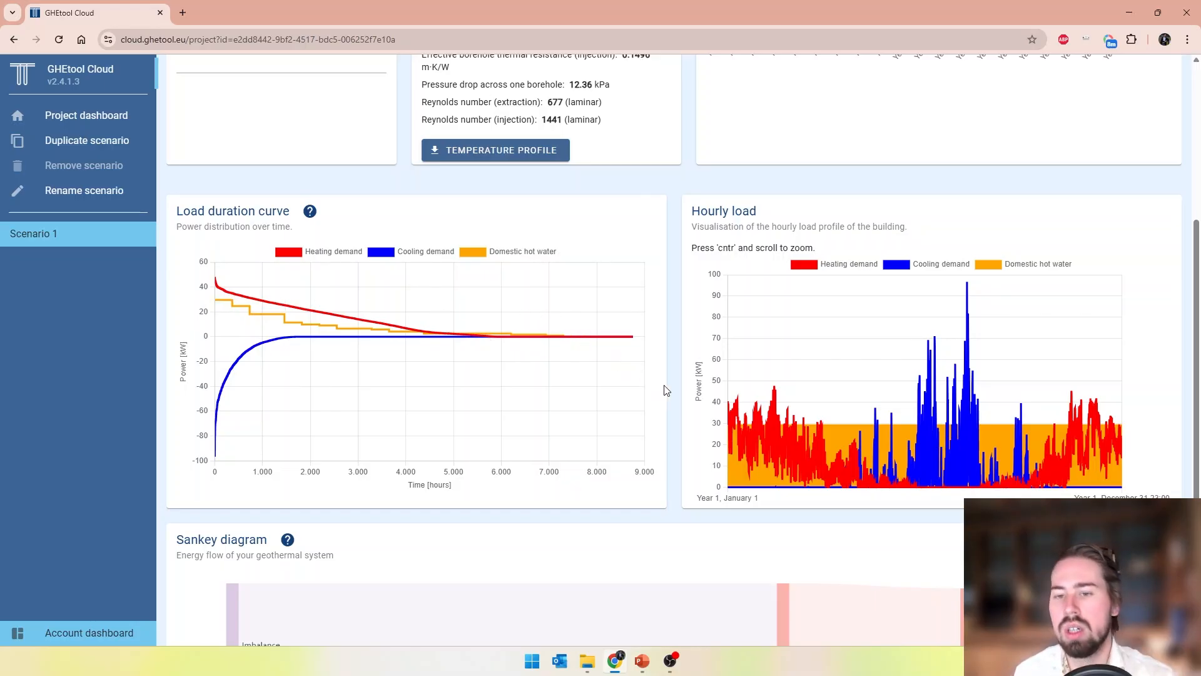
Review Scenario 1's numerical results, especially the minimum average fluid temperature
{"action": "scroll", "coordinate": [666, 390], "scroll_direction": "up", "scroll_amount": 2}
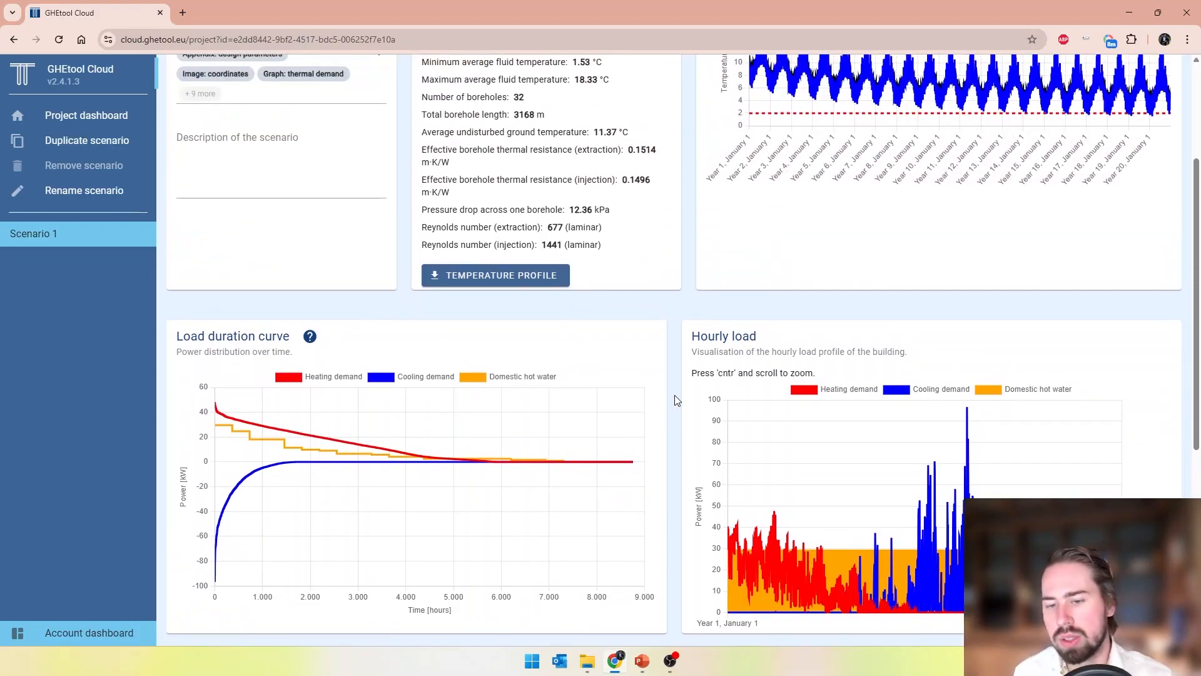
{"action": "scroll", "coordinate": [674, 401], "scroll_direction": "up", "scroll_amount": 3}
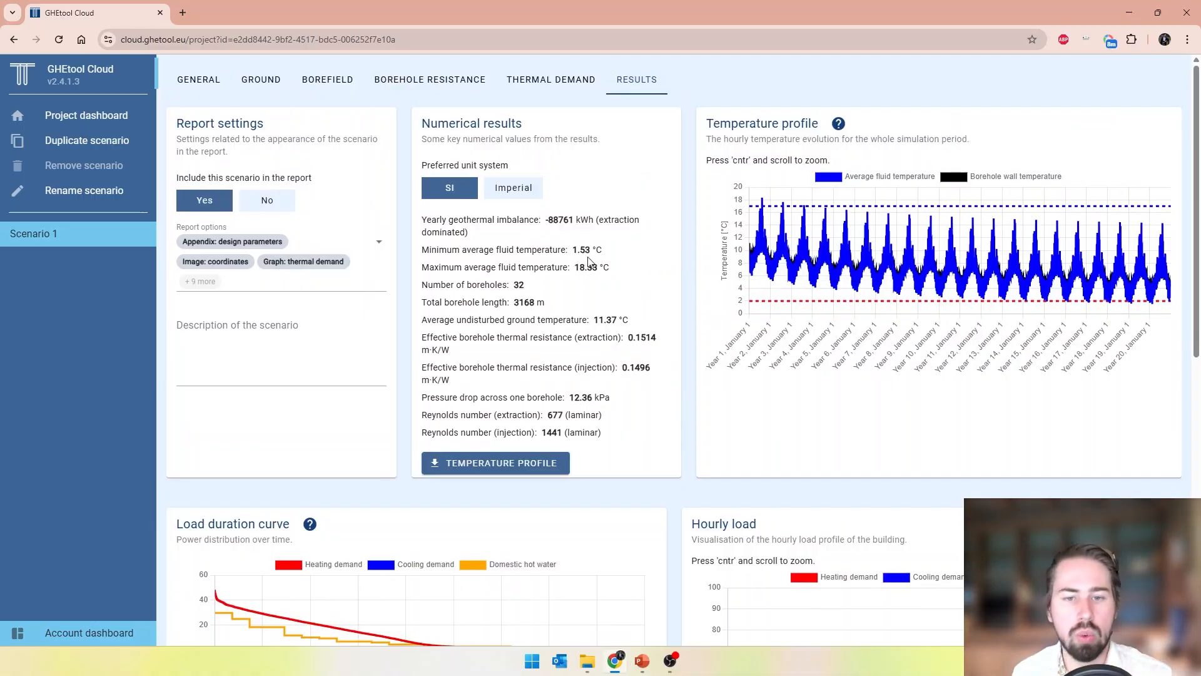
{"action": "left_click", "coordinate": [604, 257]}
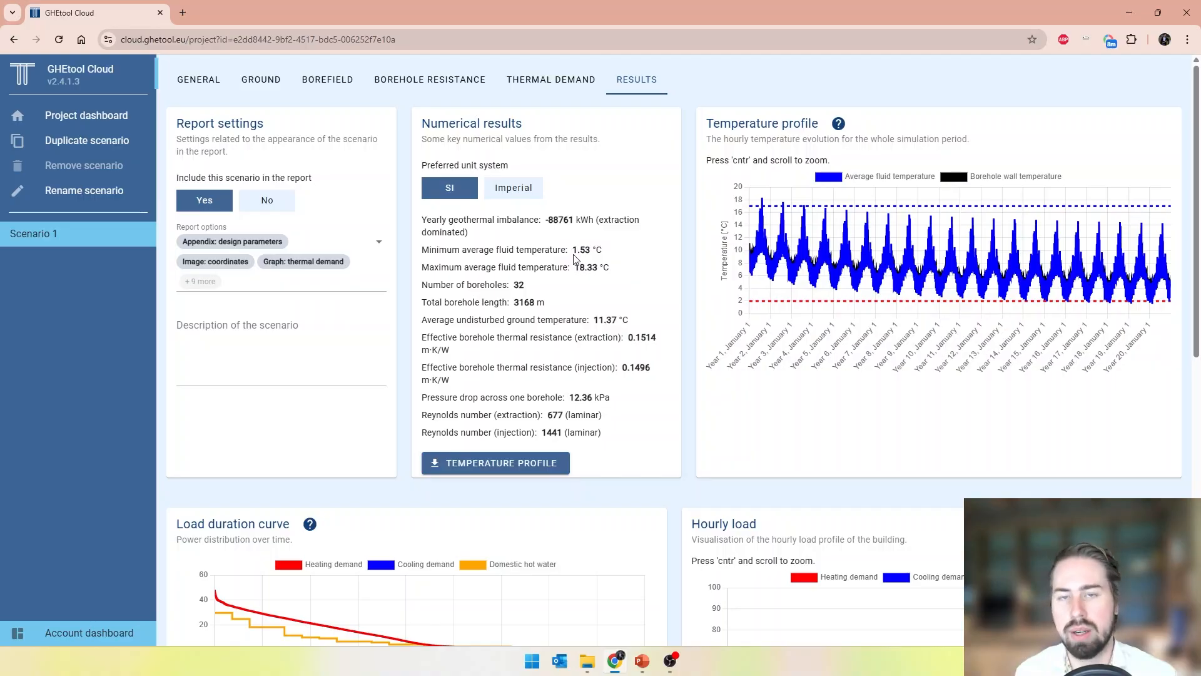
Duplicate Scenario 1 and name the copy "Scenario 2 (constant DHW)"
{"action": "left_click", "coordinate": [117, 141]}
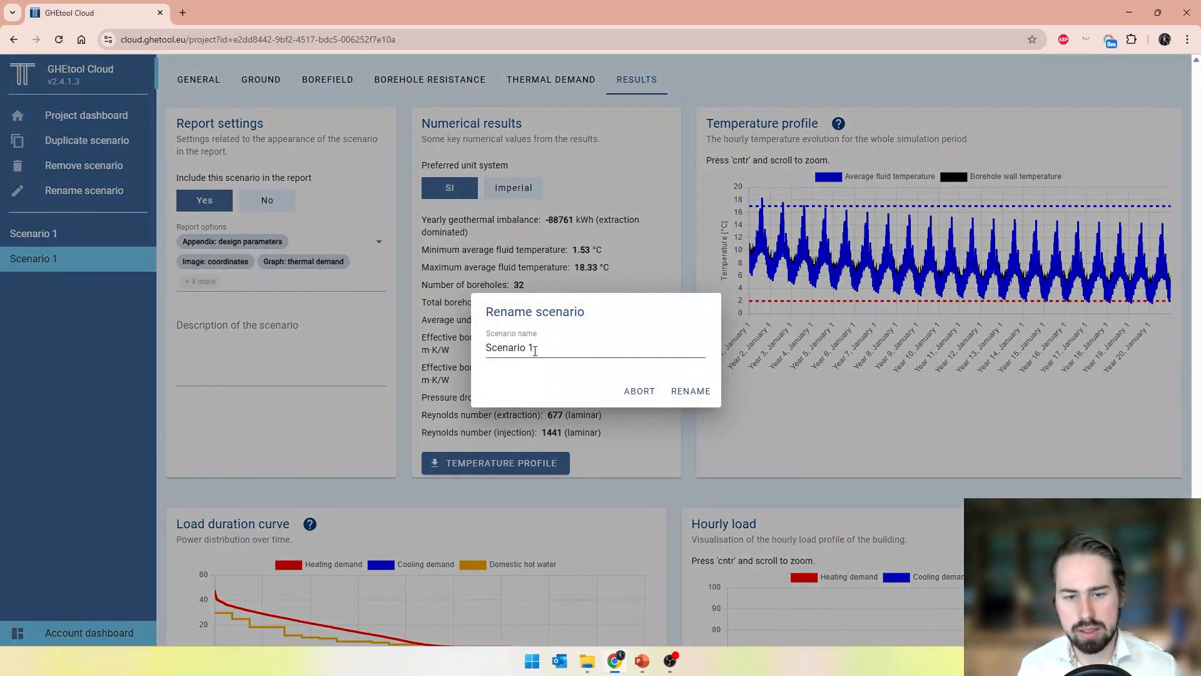
{"action": "left_click", "coordinate": [534, 347]}
{"action": "double_click", "coordinate": [531, 347]}
{"action": "type", "text": "2 "}
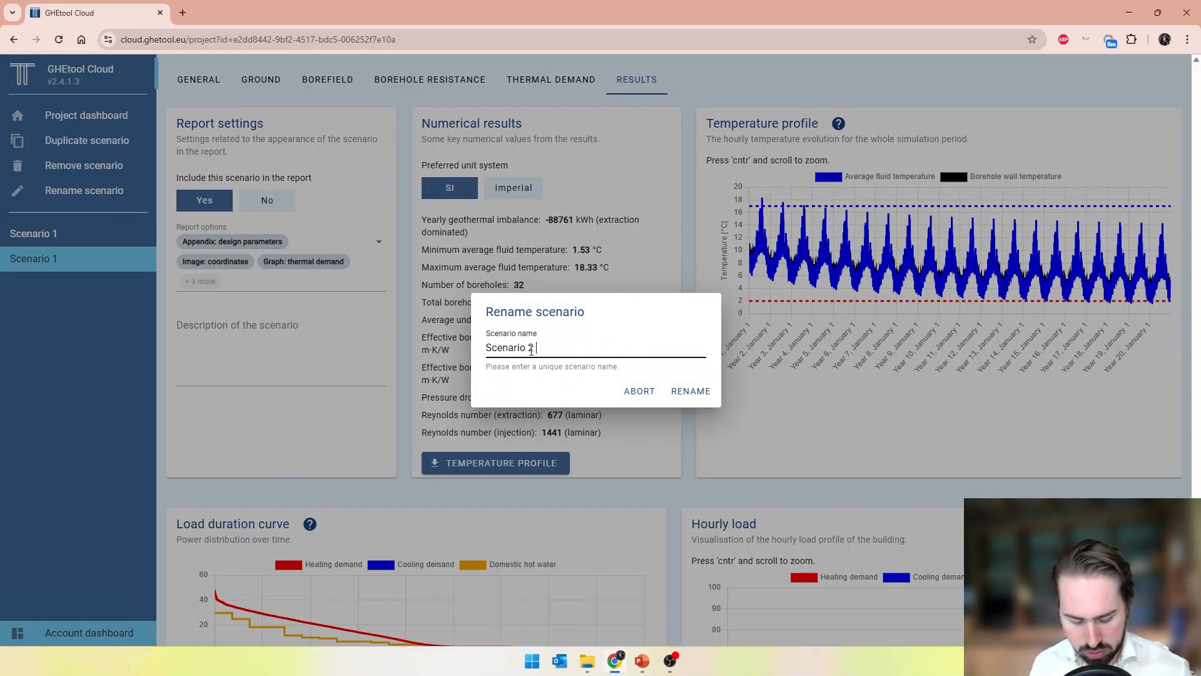
{"action": "type", "text": "(constant DHW)"}
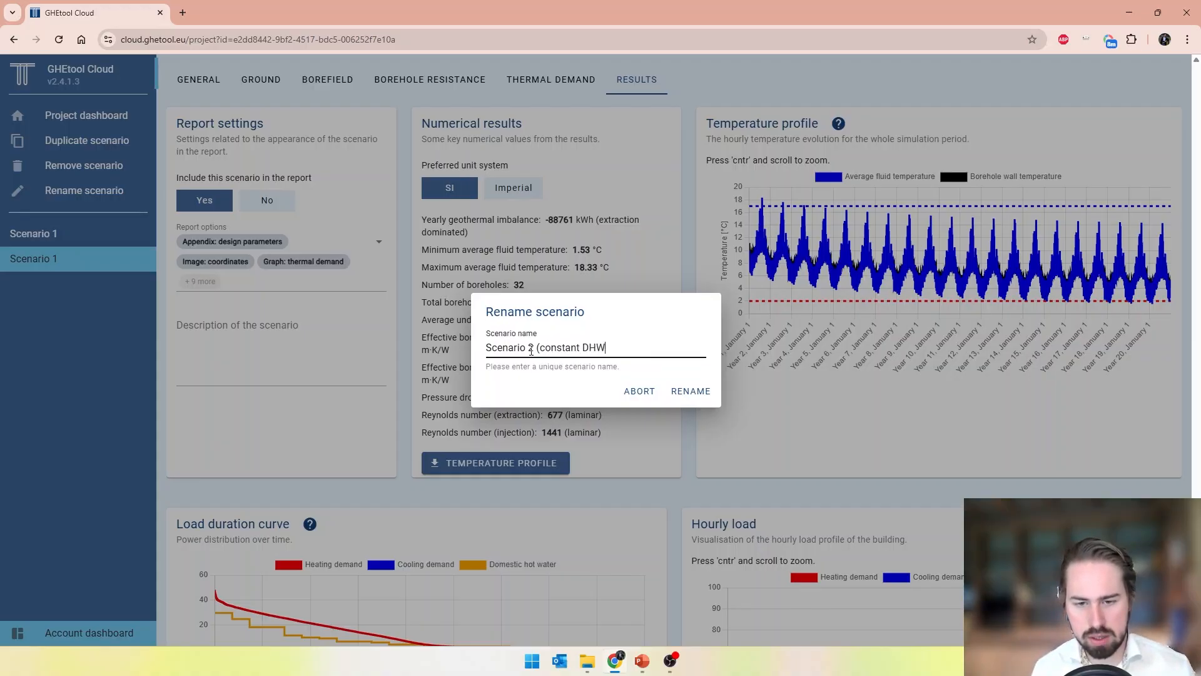
{"action": "key", "text": "Return"}
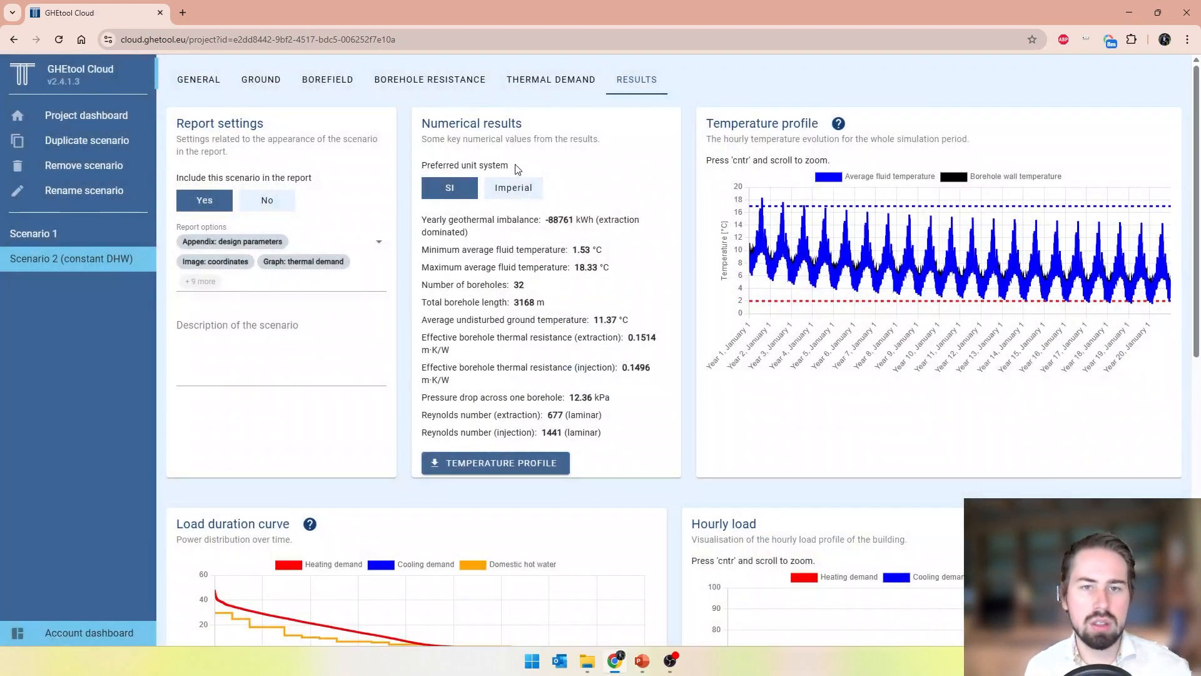
Replace Scenario 2's thermal demand by re-importing Profile with DHW.csv with the hourly domestic hot water profile set to No
{"action": "left_click", "coordinate": [546, 80]}
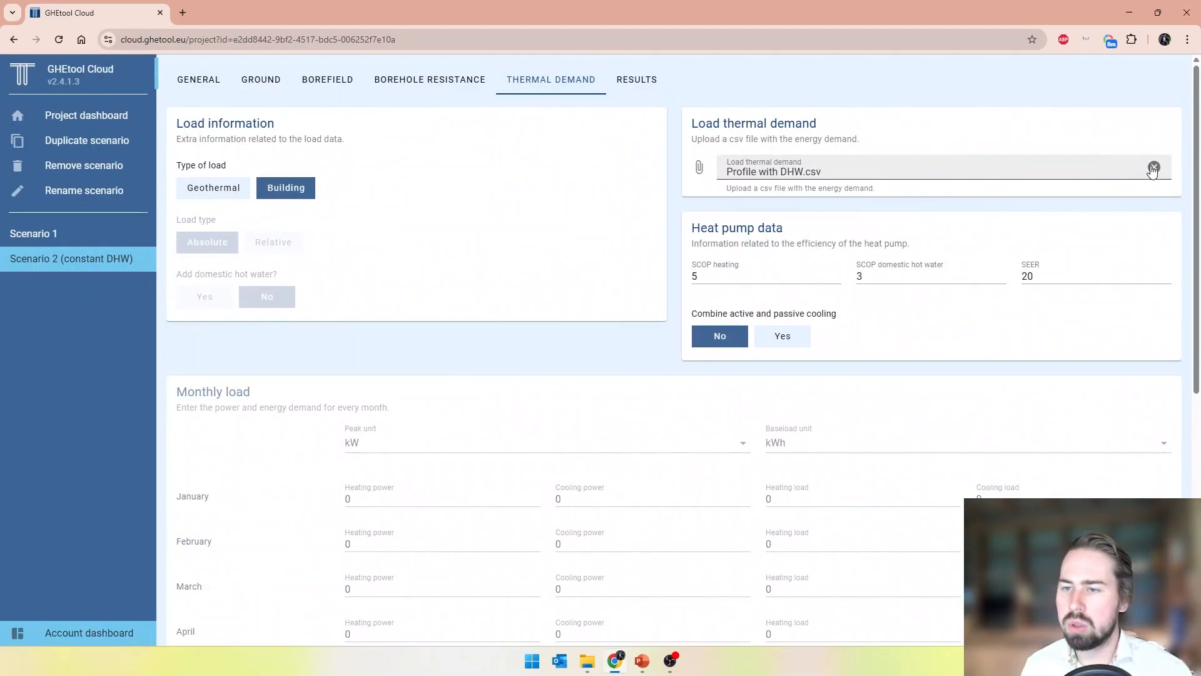
{"action": "left_click", "coordinate": [1154, 168]}
{"action": "left_click", "coordinate": [853, 175]}
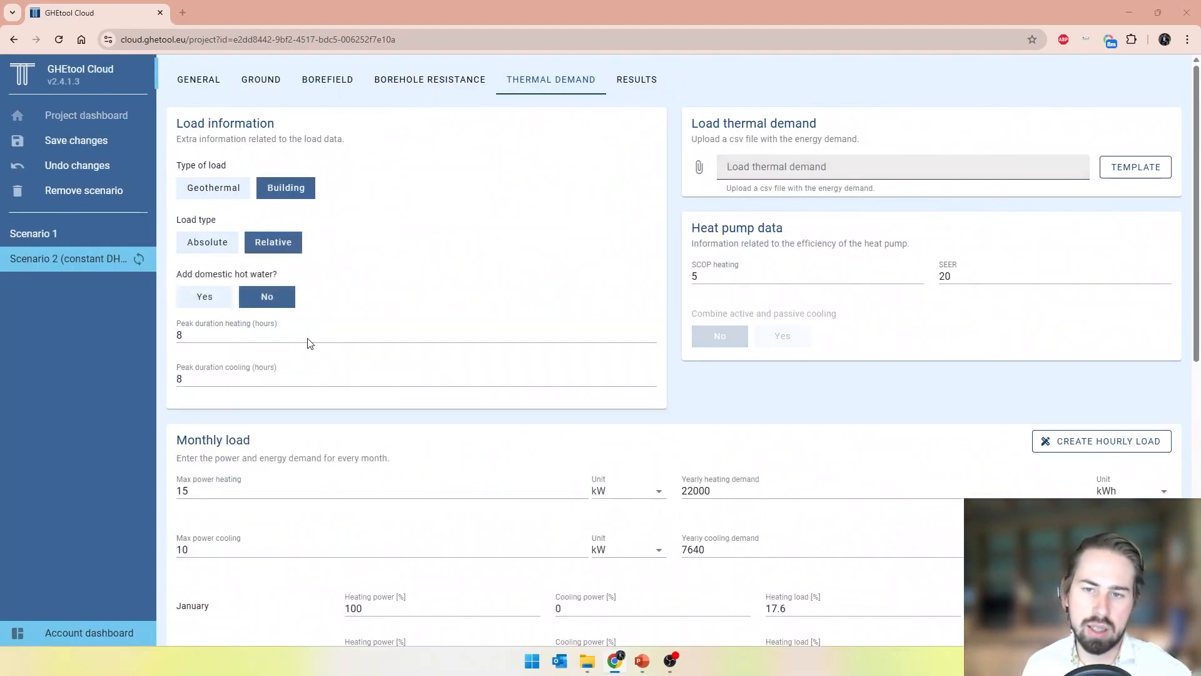
{"action": "left_click", "coordinate": [194, 373]}
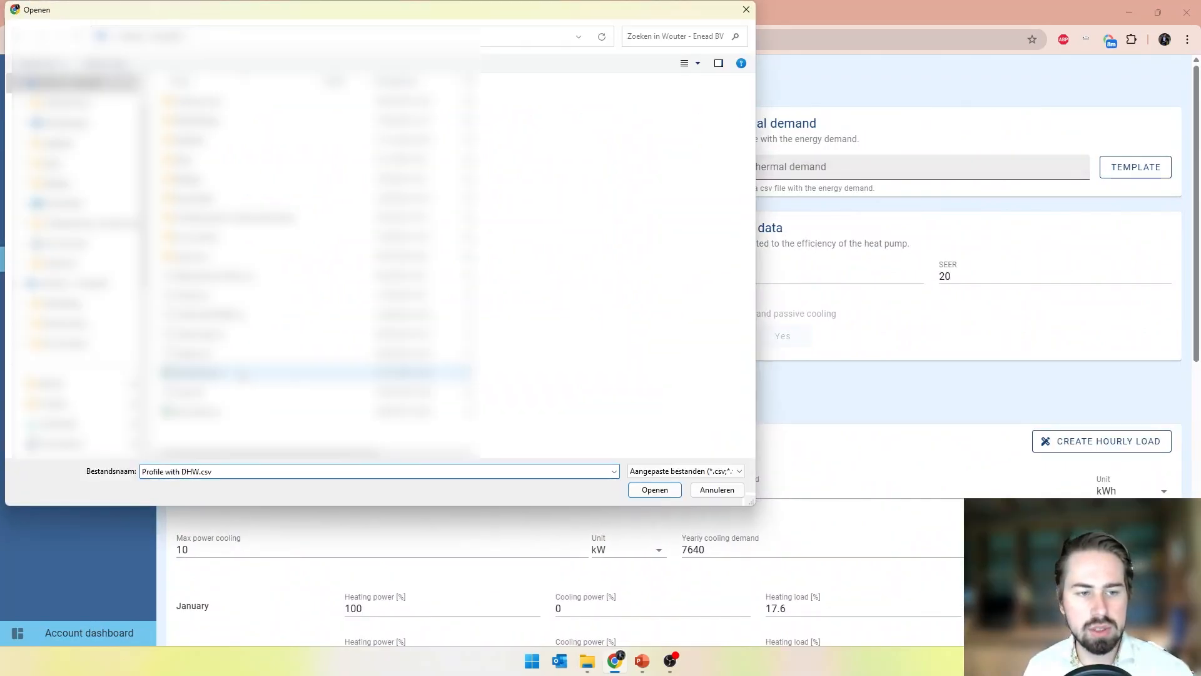
{"action": "left_click", "coordinate": [662, 492]}
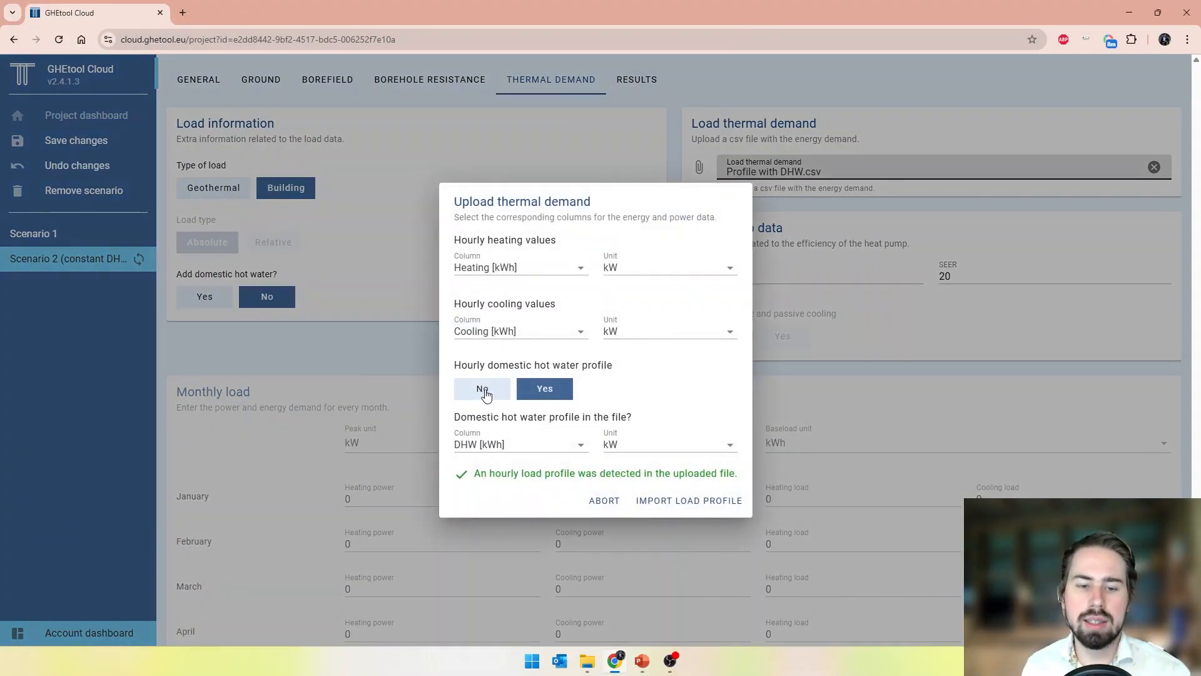
{"action": "left_click", "coordinate": [486, 392]}
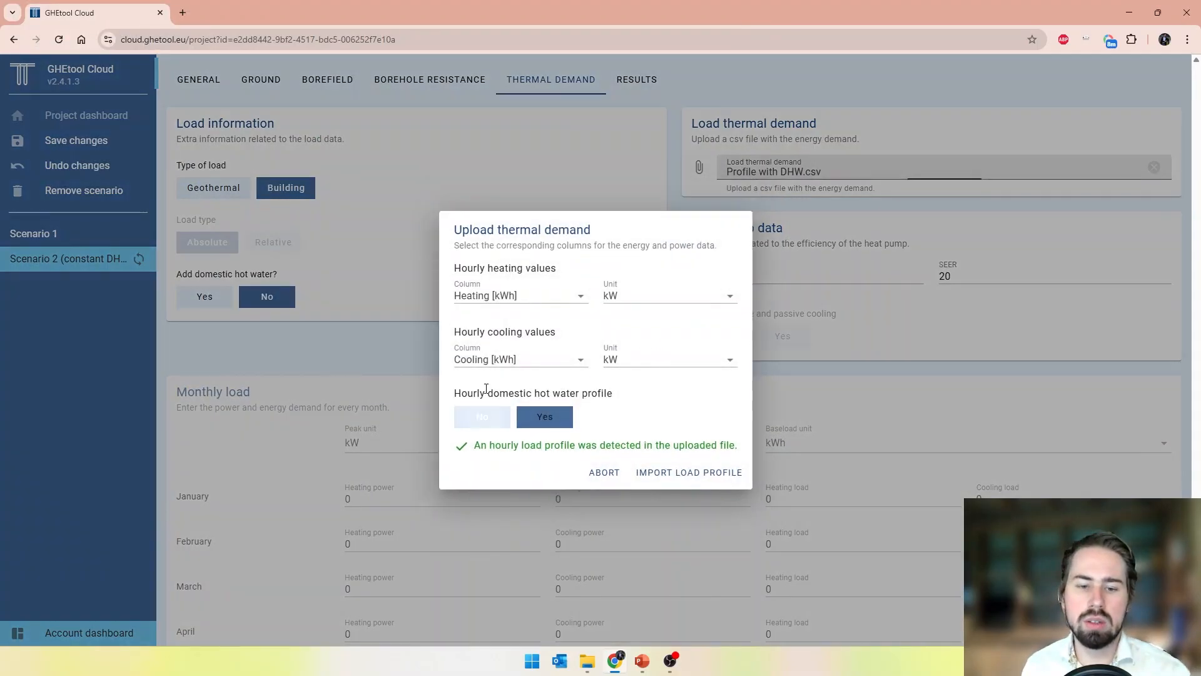
{"action": "left_click", "coordinate": [707, 474]}
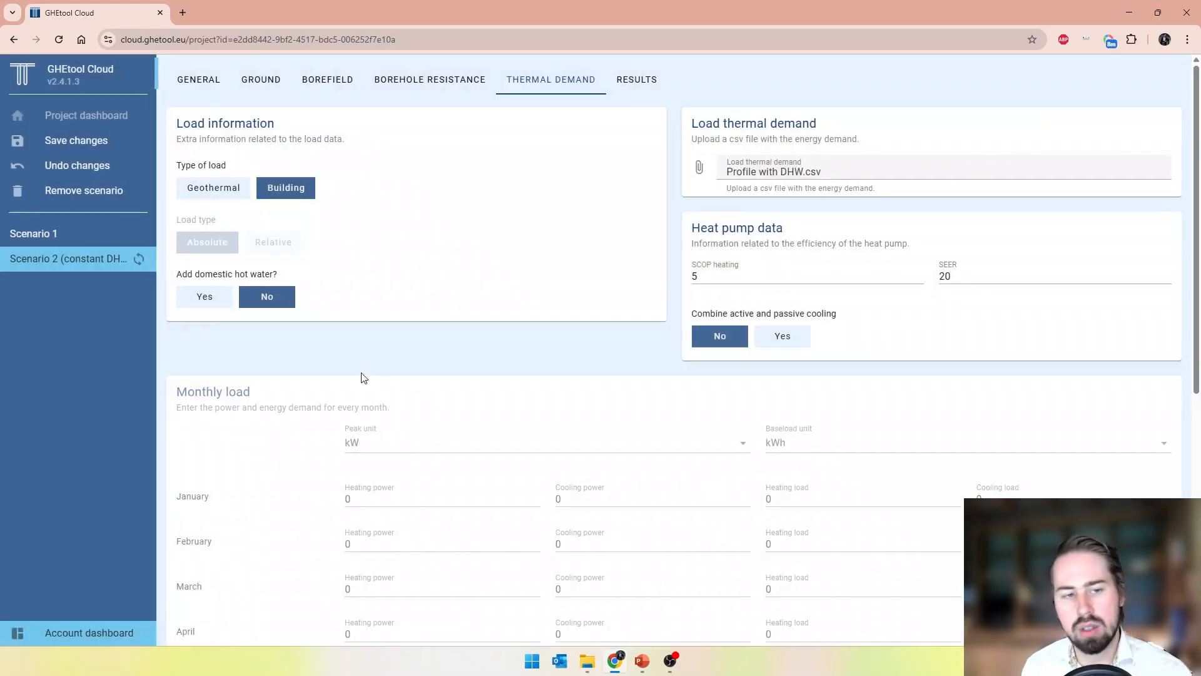
Add domestic hot water to Scenario 2 with a yearly consumption of 60 MWh/year and recalculate the scenario
{"action": "left_click", "coordinate": [217, 302]}
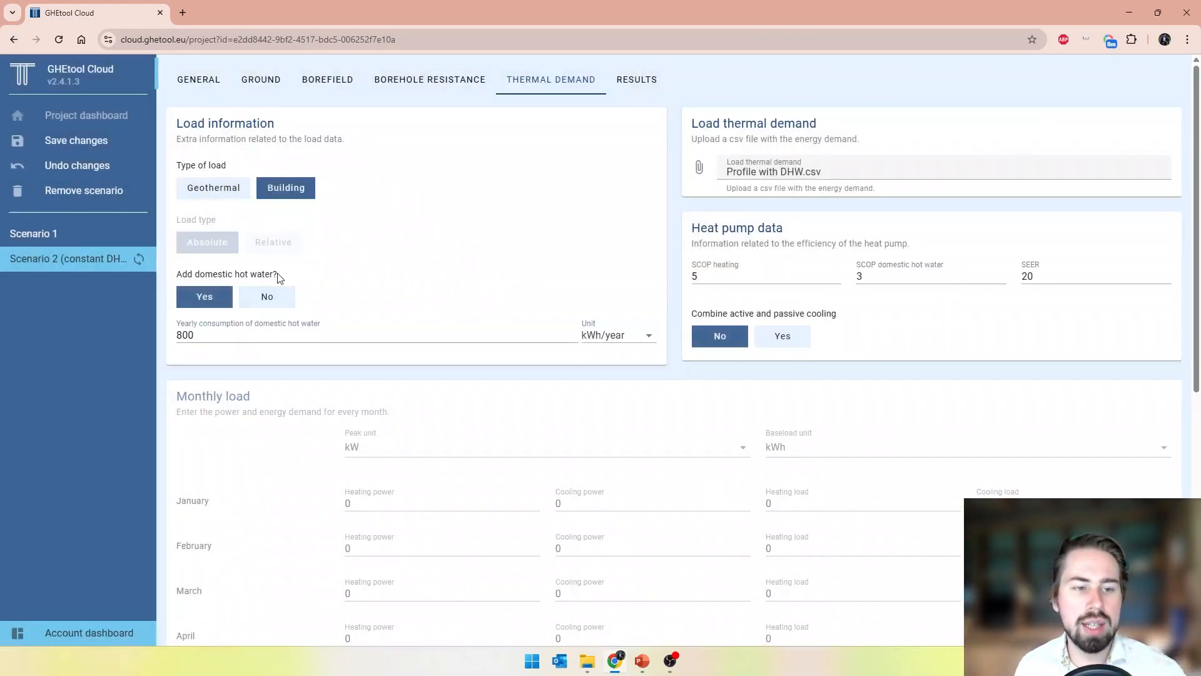
{"action": "double_click", "coordinate": [229, 334]}
{"action": "type", "text": "60"}
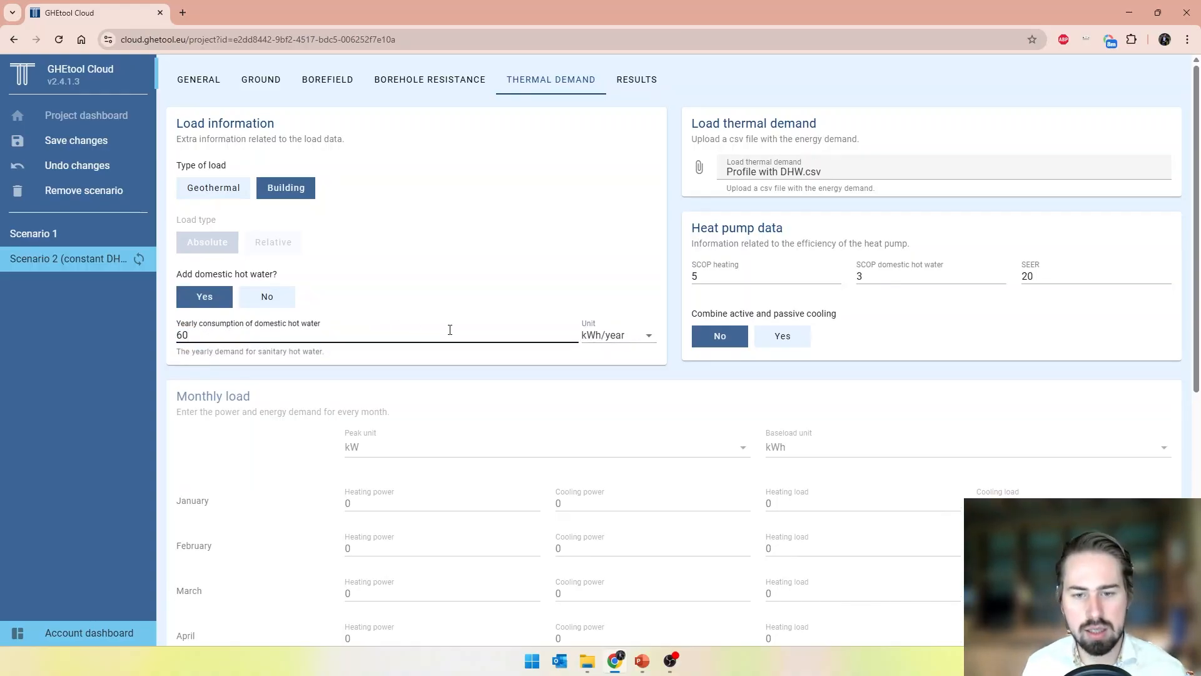
{"action": "left_click", "coordinate": [600, 336]}
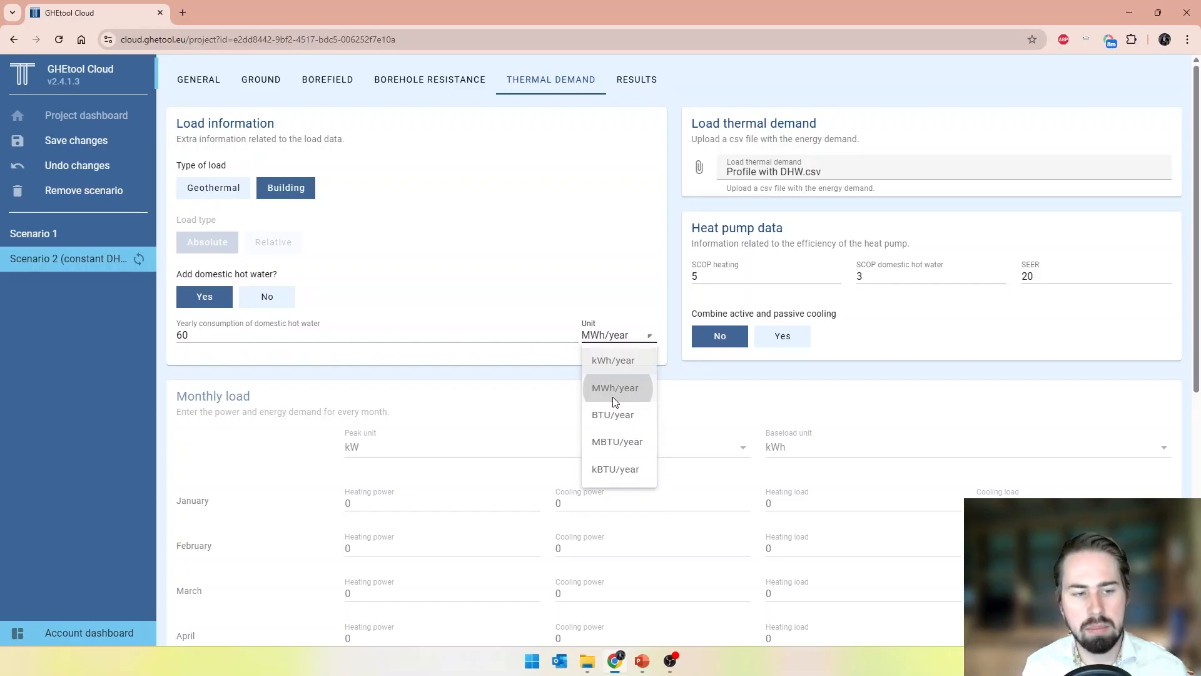
{"action": "left_click", "coordinate": [613, 395]}
{"action": "scroll", "coordinate": [711, 385], "scroll_direction": "down", "scroll_amount": 7}
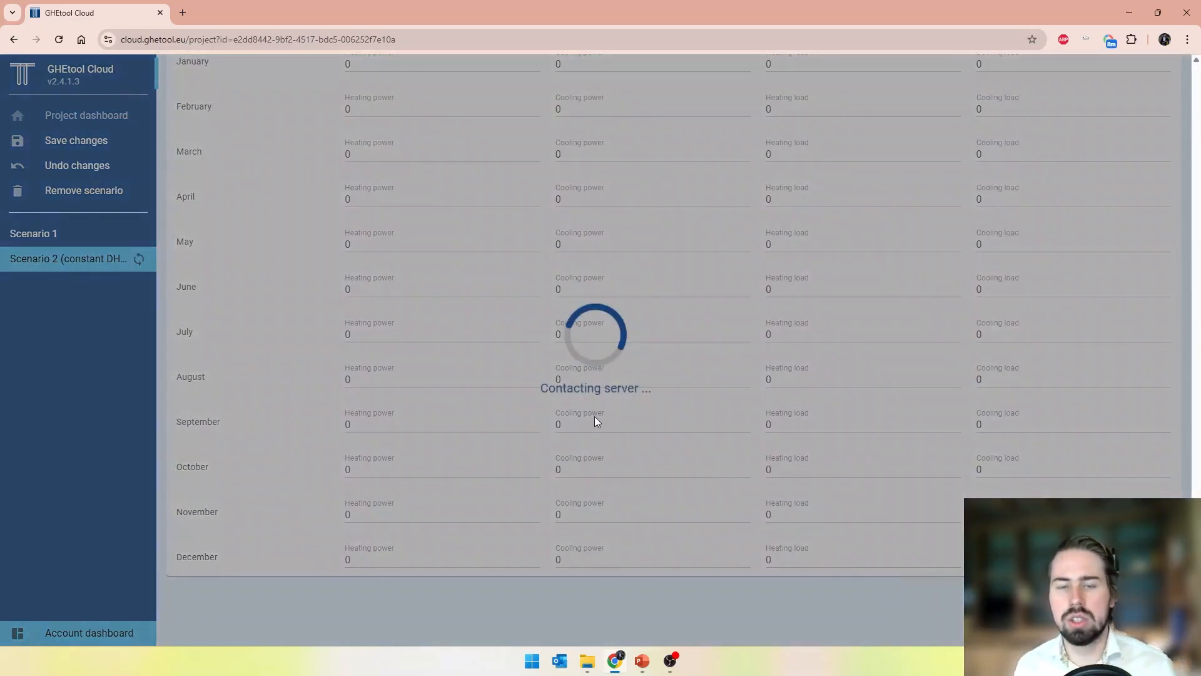
{"action": "scroll", "coordinate": [594, 420], "scroll_direction": "up", "scroll_amount": 7}
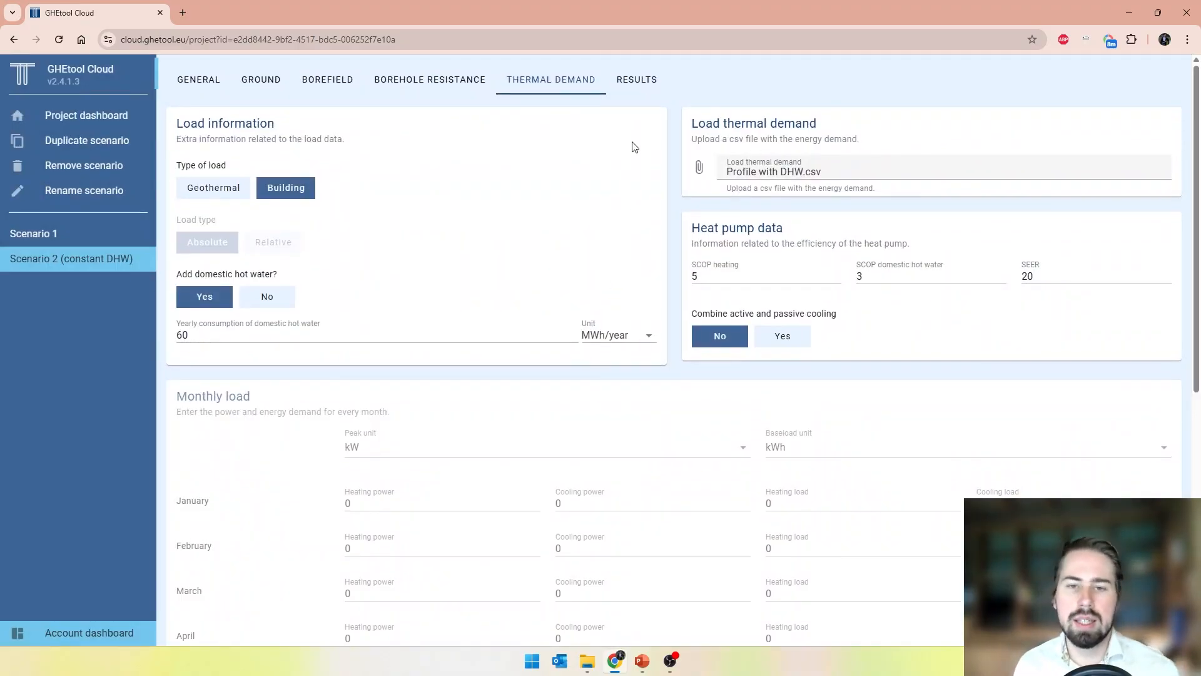
Examine Scenario 2's results, including the fluid temperatures, the load duration curve and the hourly load chart
{"action": "left_click", "coordinate": [632, 87]}
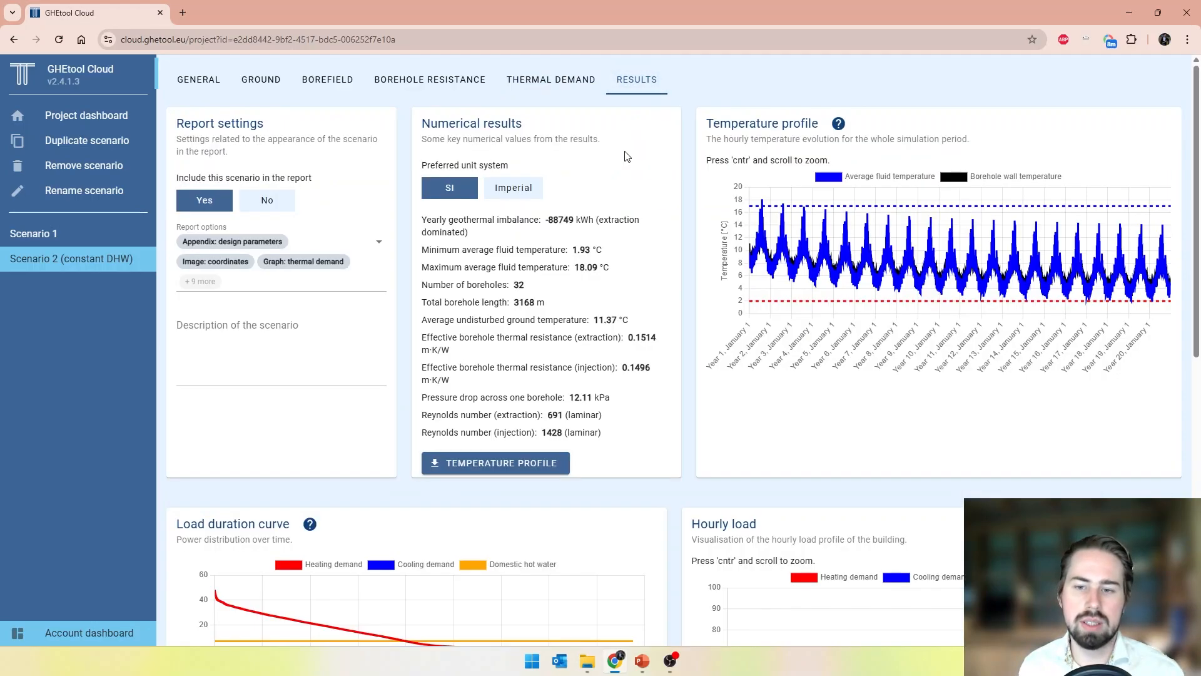
{"action": "scroll", "coordinate": [693, 274], "scroll_direction": "down", "scroll_amount": 6}
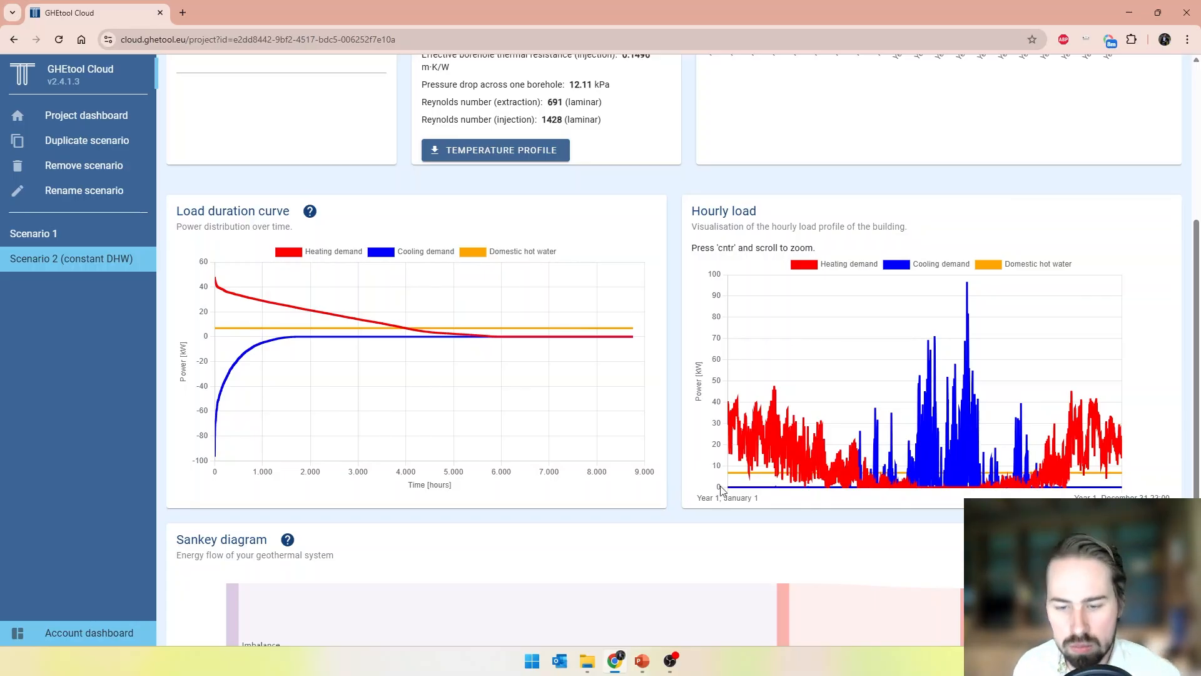
{"action": "mouse_move", "coordinate": [737, 479]}
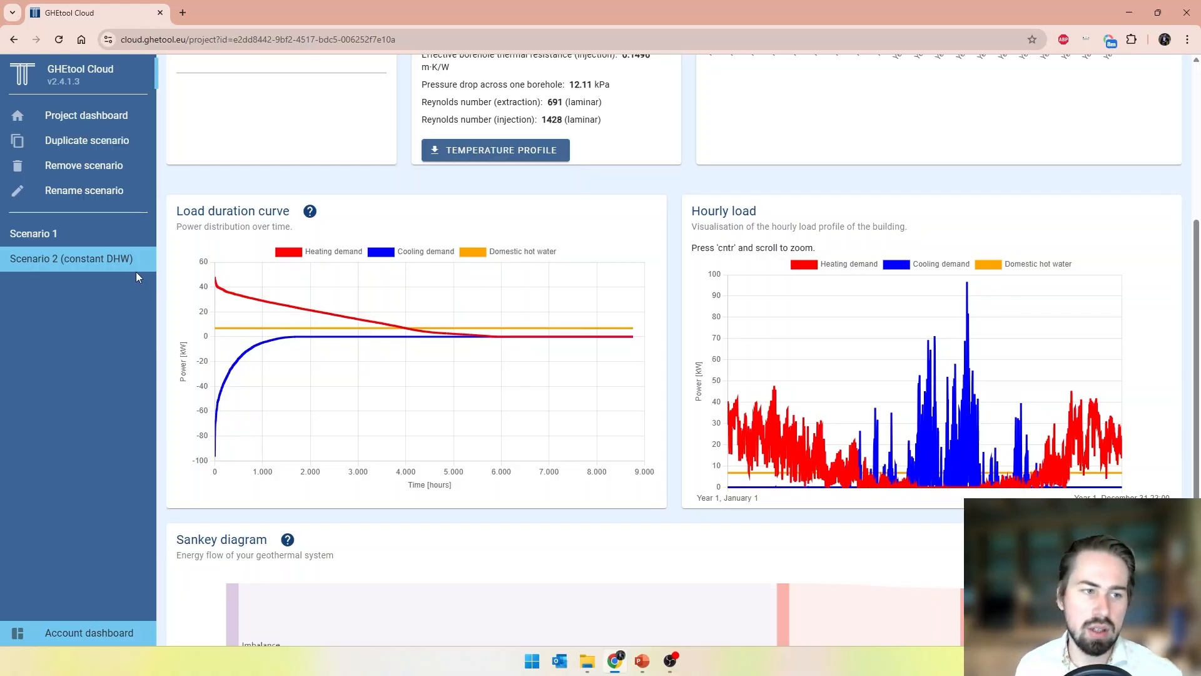
Compare the load duration curves and hourly load charts of Scenario 1 and Scenario 2 (constant DHW), and review Scenario 2's numerical results
{"action": "left_click", "coordinate": [125, 233]}
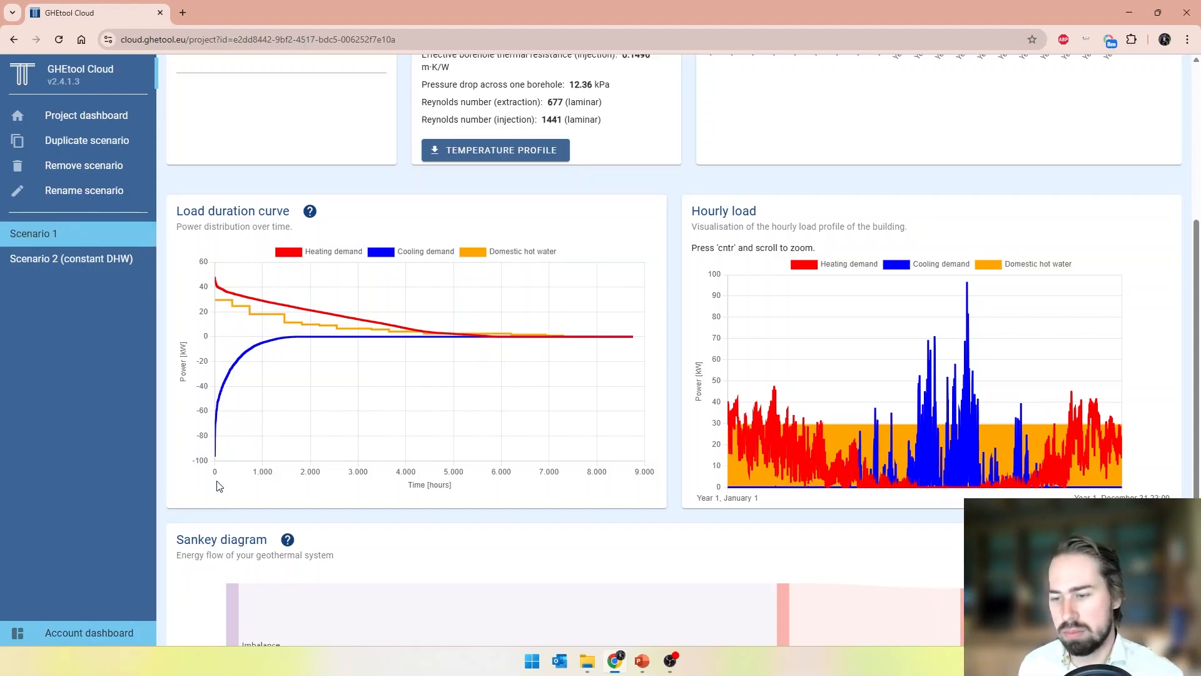
{"action": "left_click", "coordinate": [87, 267]}
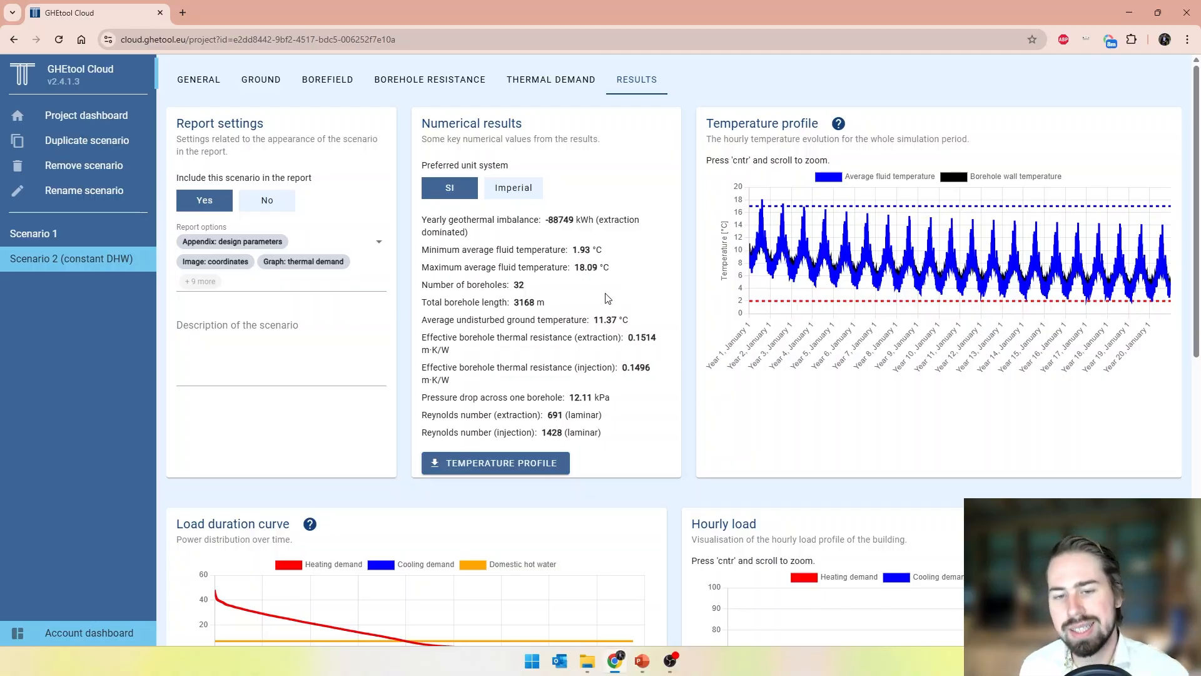
{"action": "scroll", "coordinate": [659, 343], "scroll_direction": "down", "scroll_amount": 2}
{"action": "scroll", "coordinate": [664, 351], "scroll_direction": "down", "scroll_amount": 2}
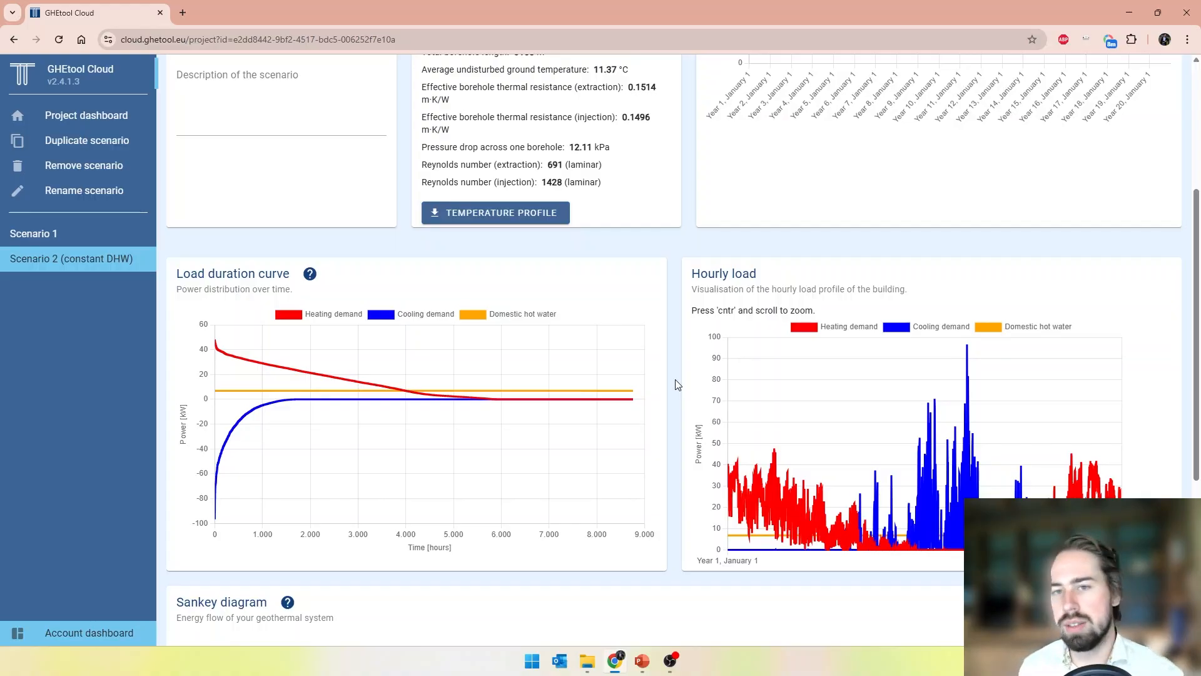
{"action": "scroll", "coordinate": [676, 384], "scroll_direction": "up", "scroll_amount": 4}
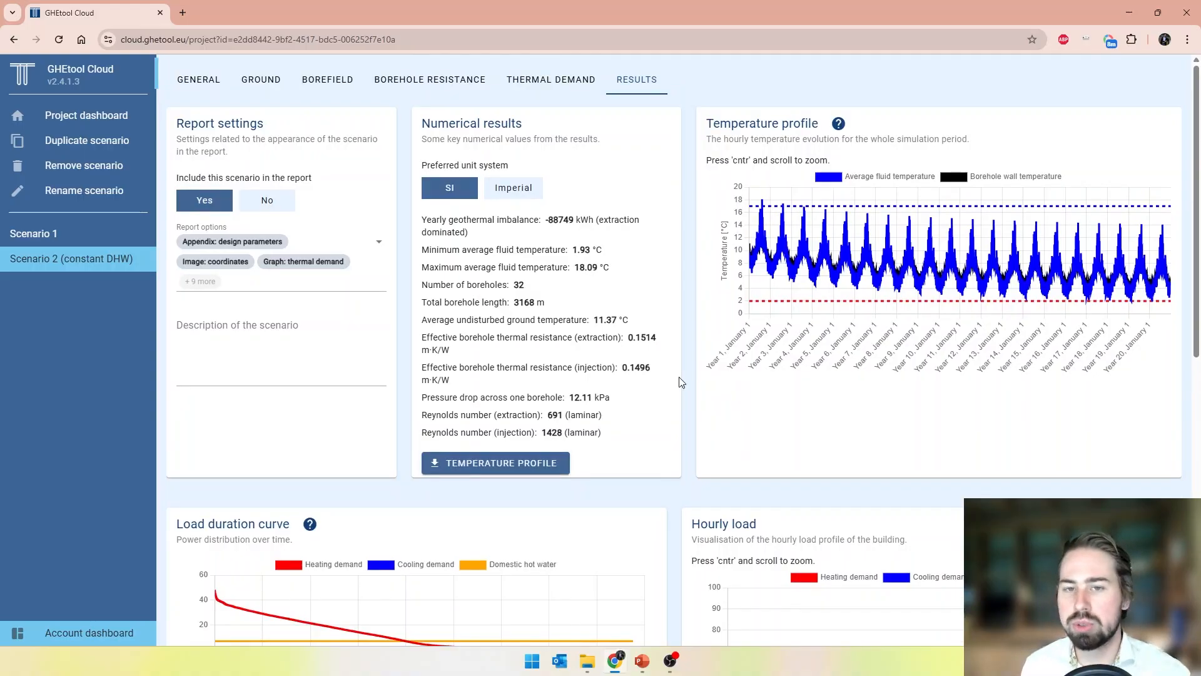
Duplicate Scenario 1 and name the copy "Scenario 3 (optimise power)"
{"action": "left_click", "coordinate": [196, 91]}
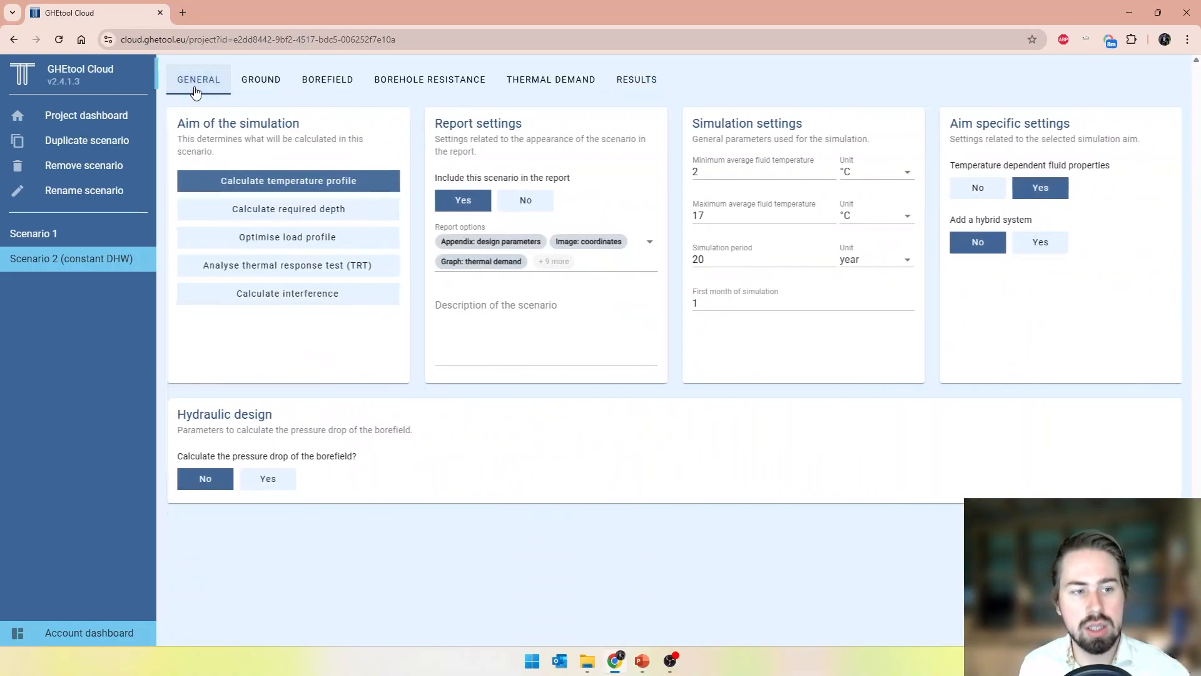
{"action": "left_click", "coordinate": [74, 235]}
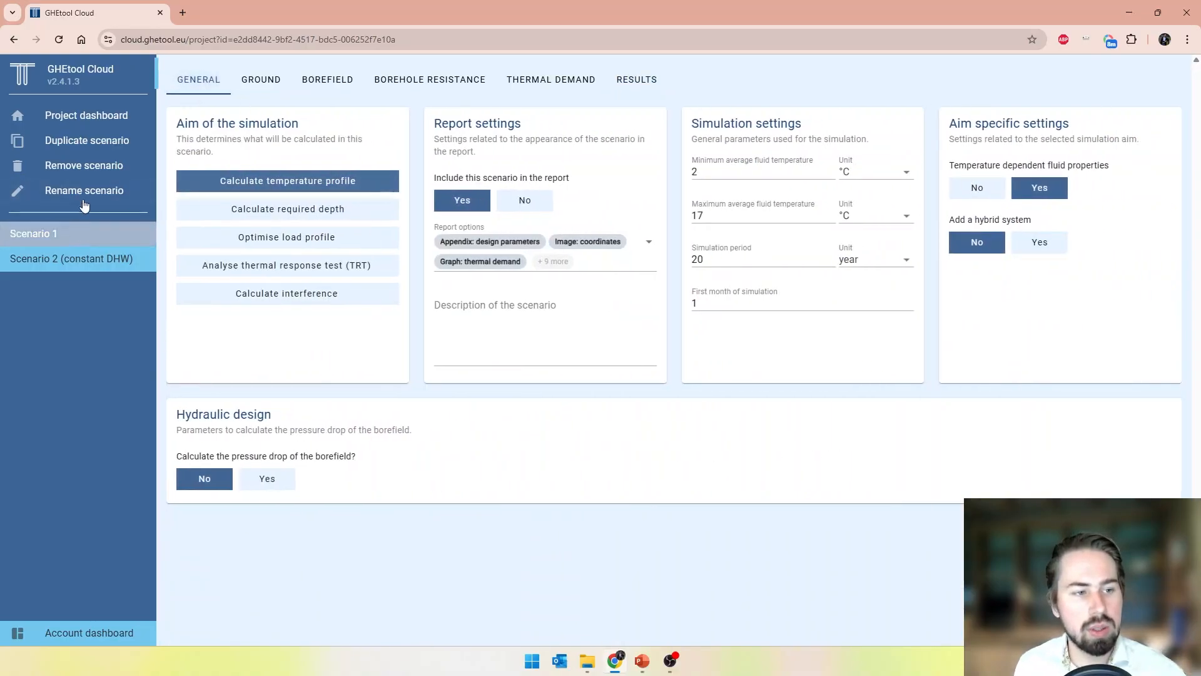
{"action": "left_click", "coordinate": [101, 144]}
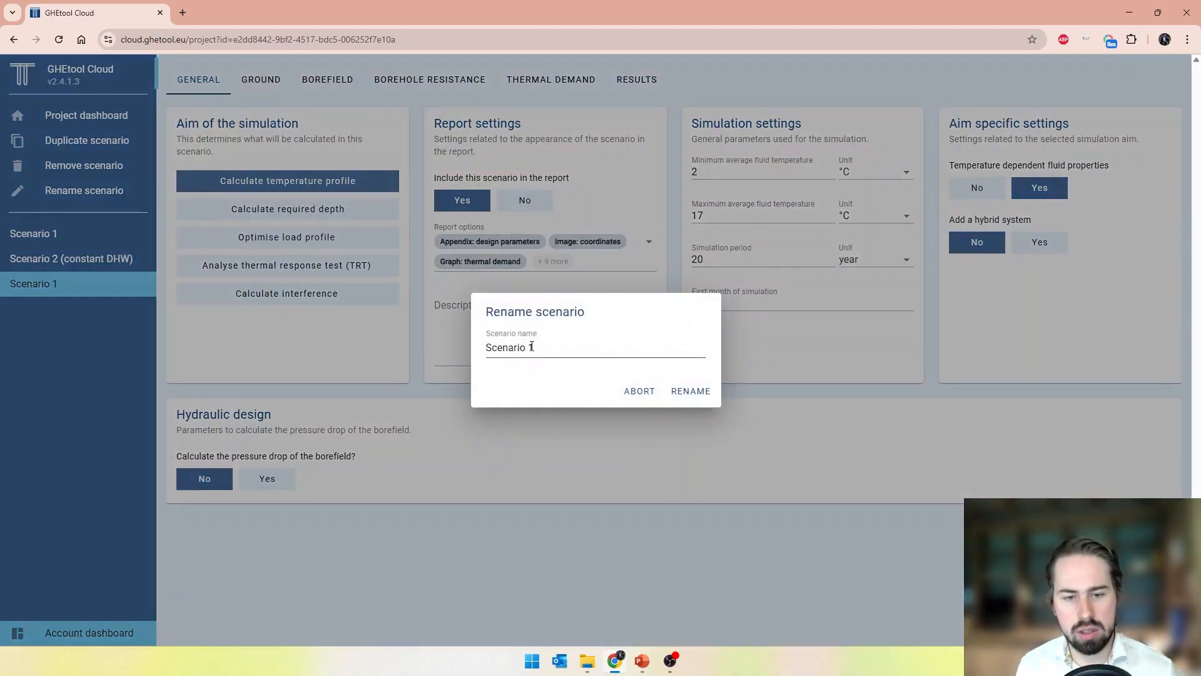
{"action": "double_click", "coordinate": [532, 348]}
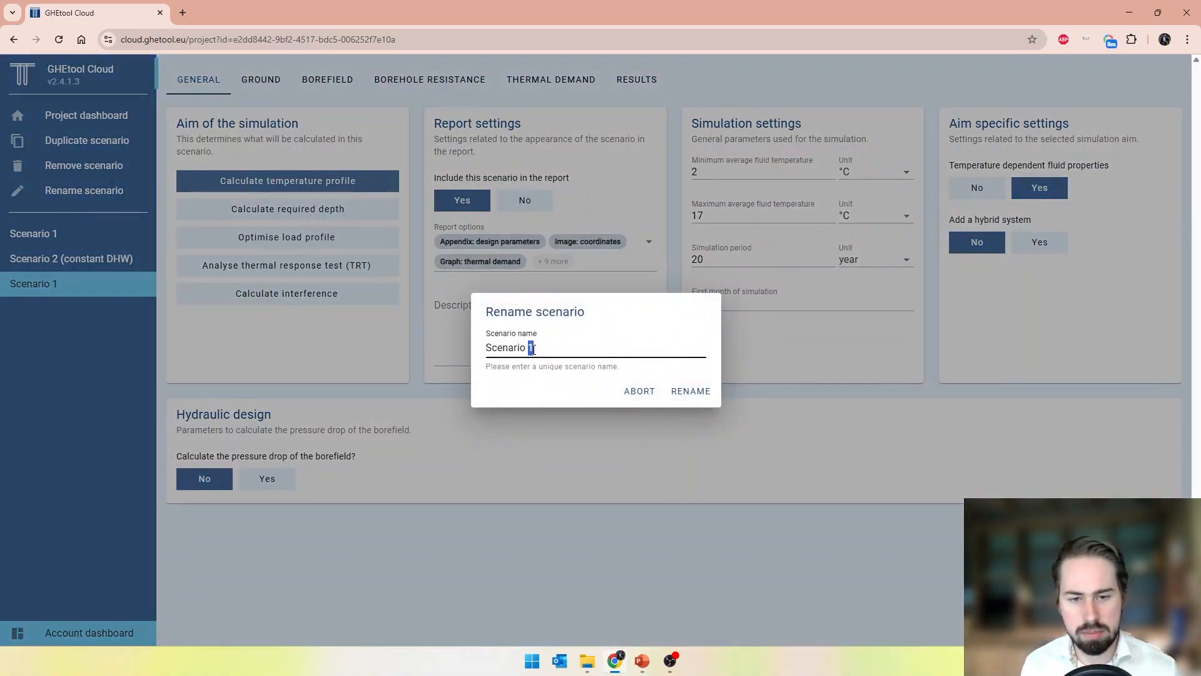
{"action": "type", "text": "3 (opt"}
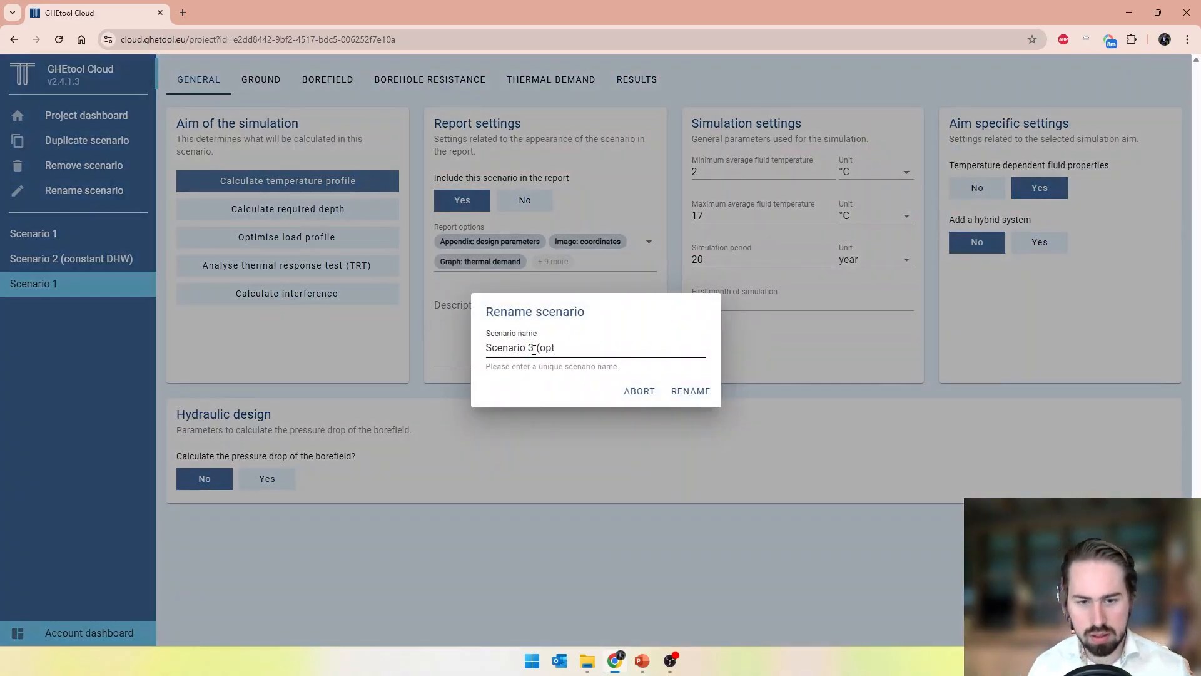
{"action": "type", "text": "imise load"}
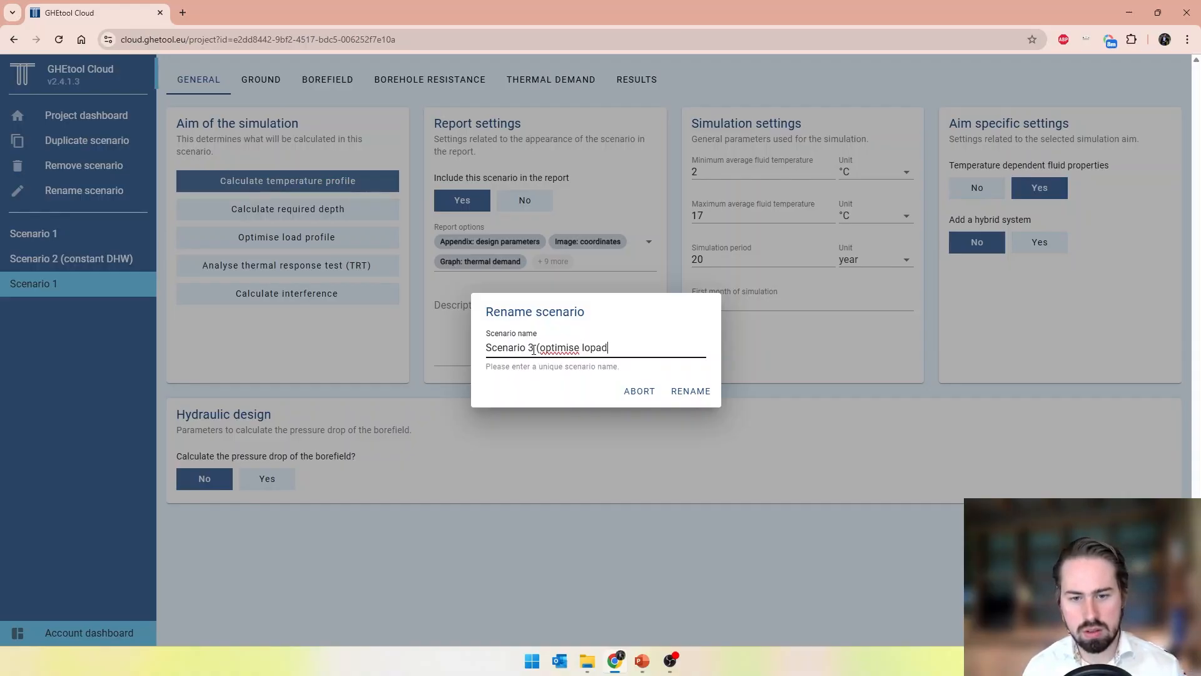
{"action": "key", "text": "BackSpace"}
{"action": "key", "text": "BackSpace"}
{"action": "key", "text": "BackSpace"}
{"action": "key", "text": "BackSpace"}
{"action": "type", "text": "power)"}
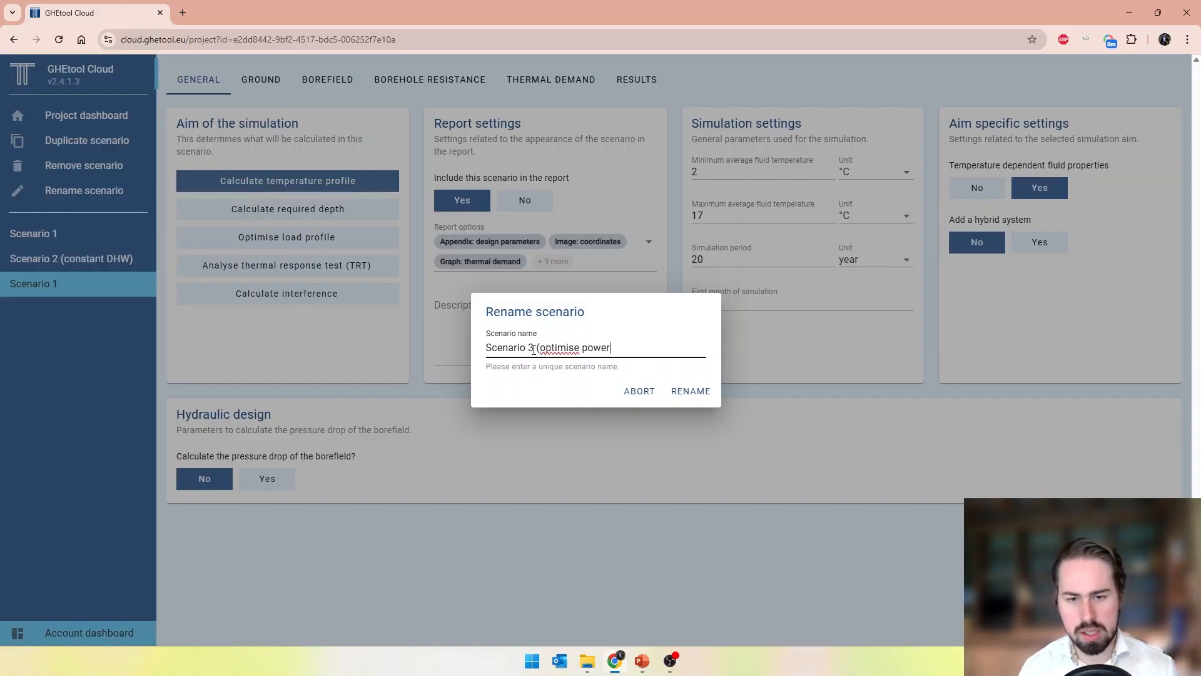
{"action": "key", "text": "Return"}
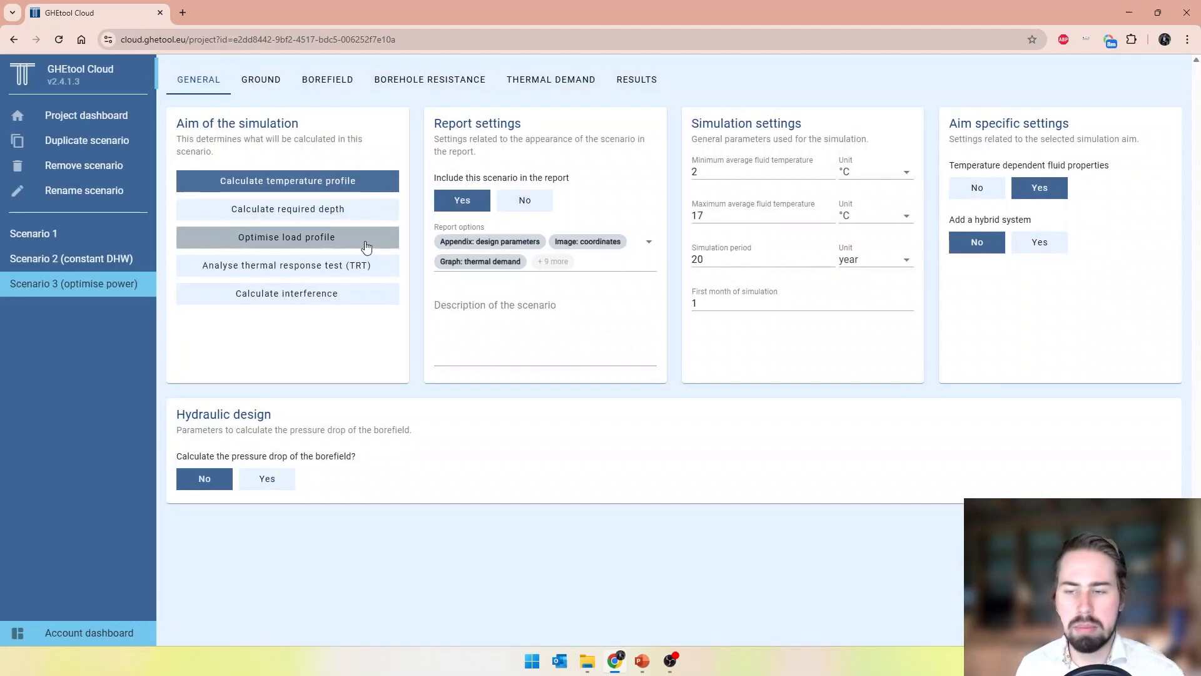
Set Scenario 3's simulation aim to Optimise load profile with an hourly resolution of the result
{"action": "left_click", "coordinate": [365, 240]}
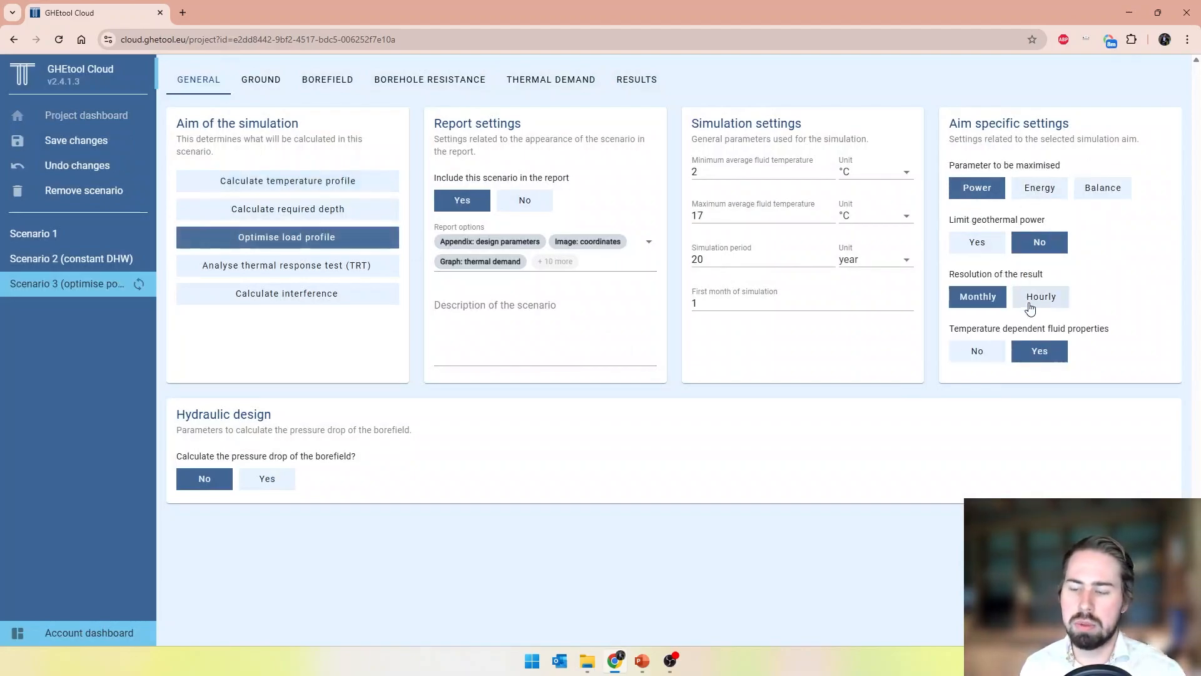
{"action": "left_click", "coordinate": [1031, 304]}
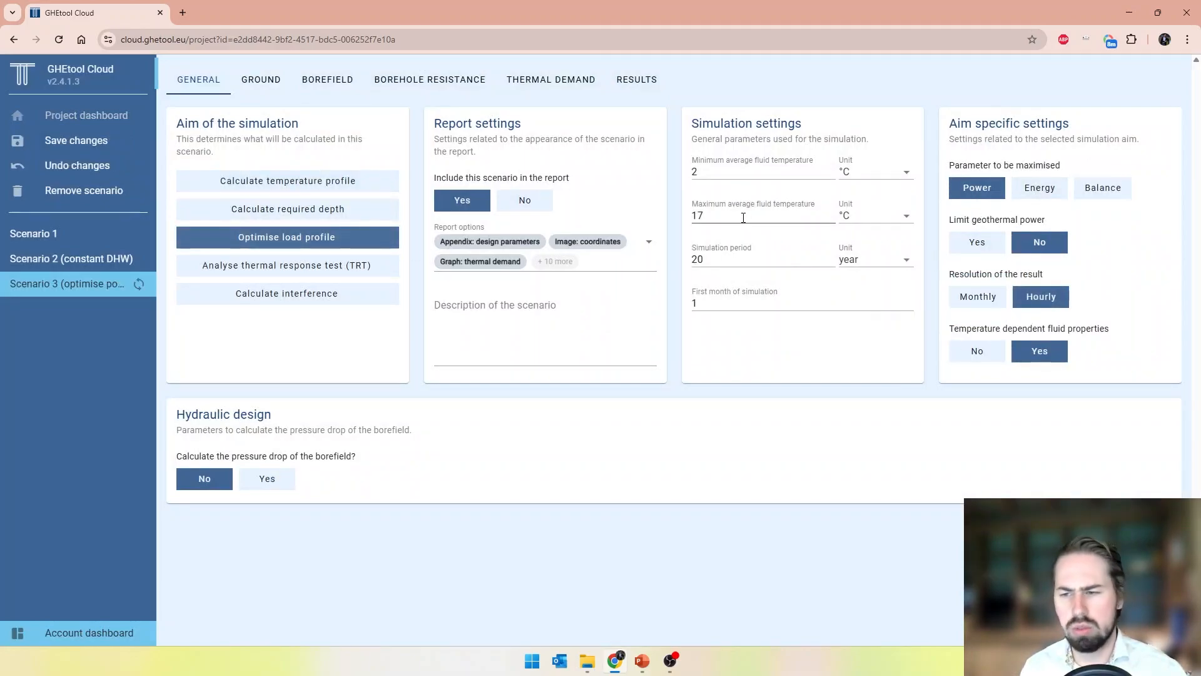
Set Scenario 3's borefield to 4 boreholes in the length direction with a borehole depth of 120 m, and calculate the scenario
{"action": "left_click", "coordinate": [320, 80]}
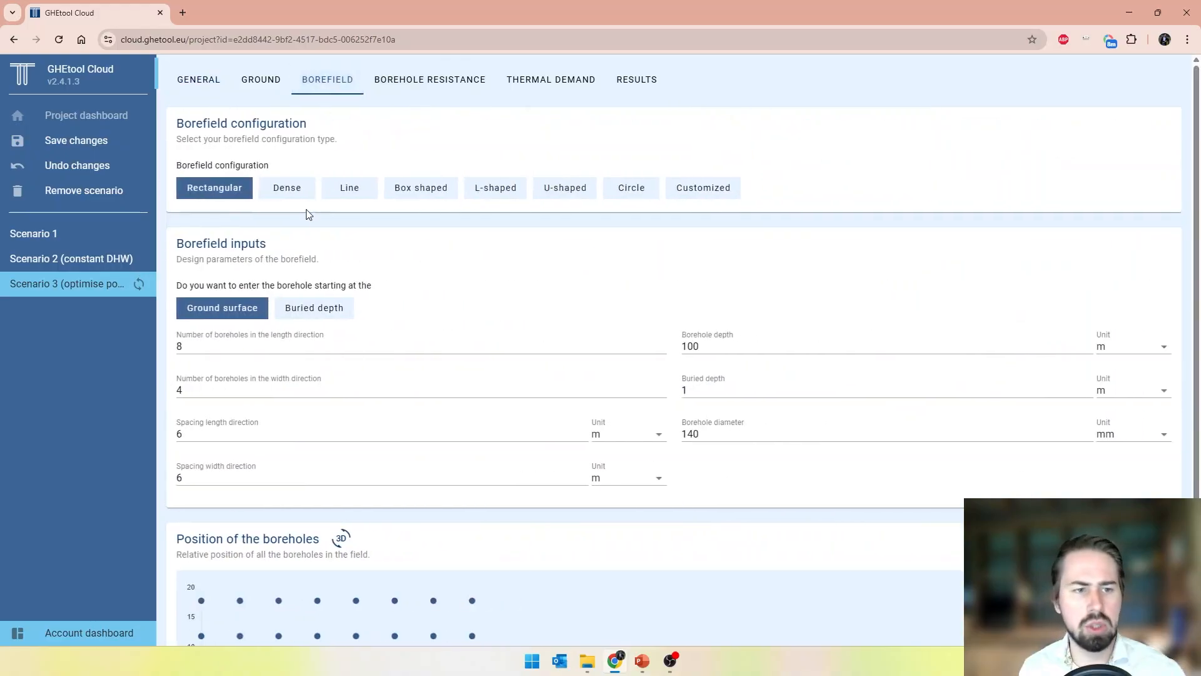
{"action": "double_click", "coordinate": [188, 343]}
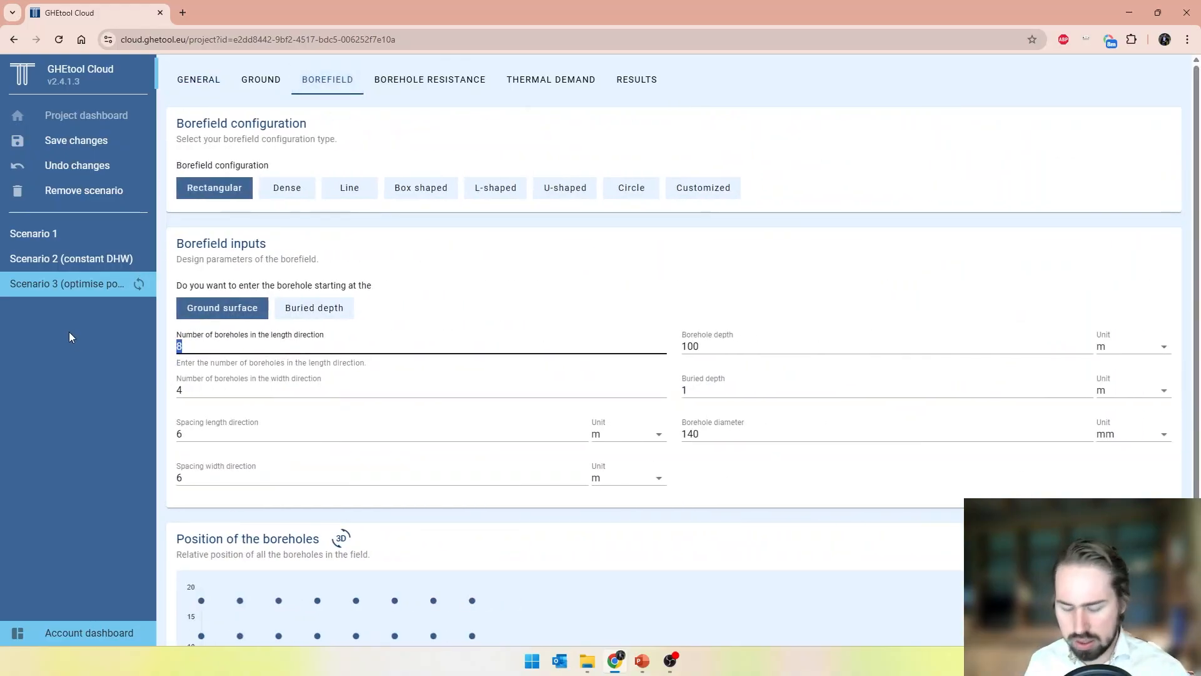
{"action": "type", "text": "4"}
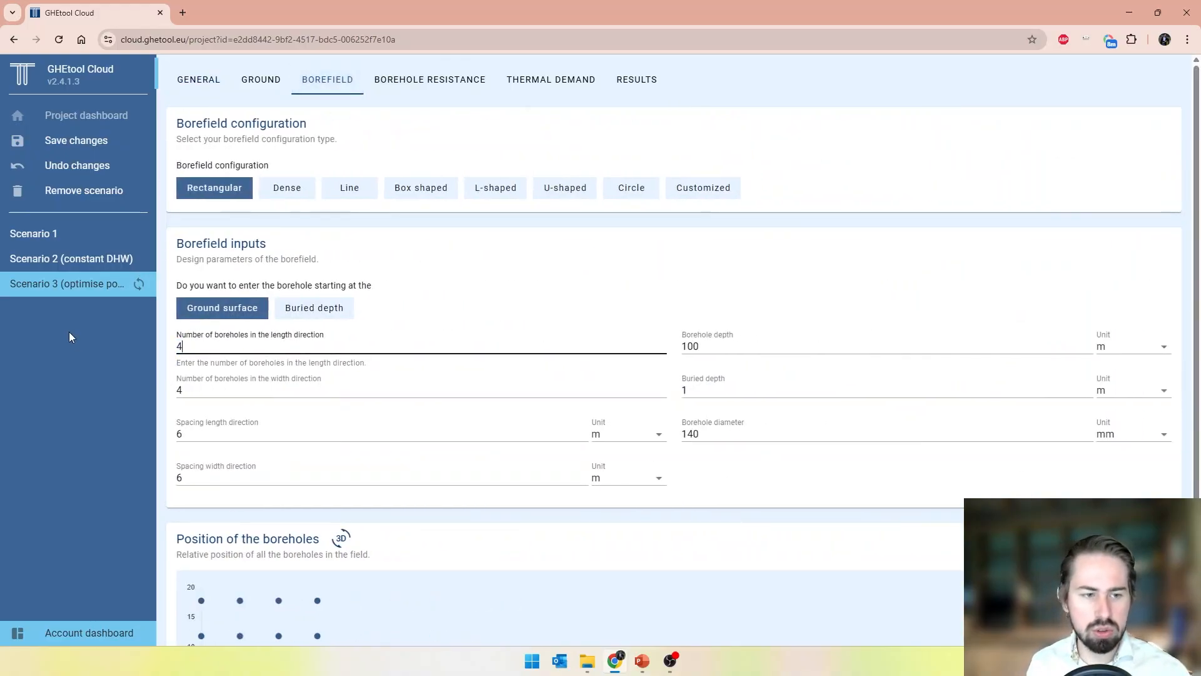
{"action": "left_click", "coordinate": [689, 348]}
{"action": "left_click_drag", "start_coordinate": [689, 348], "coordinate": [692, 348]}
{"action": "type", "text": "2"}
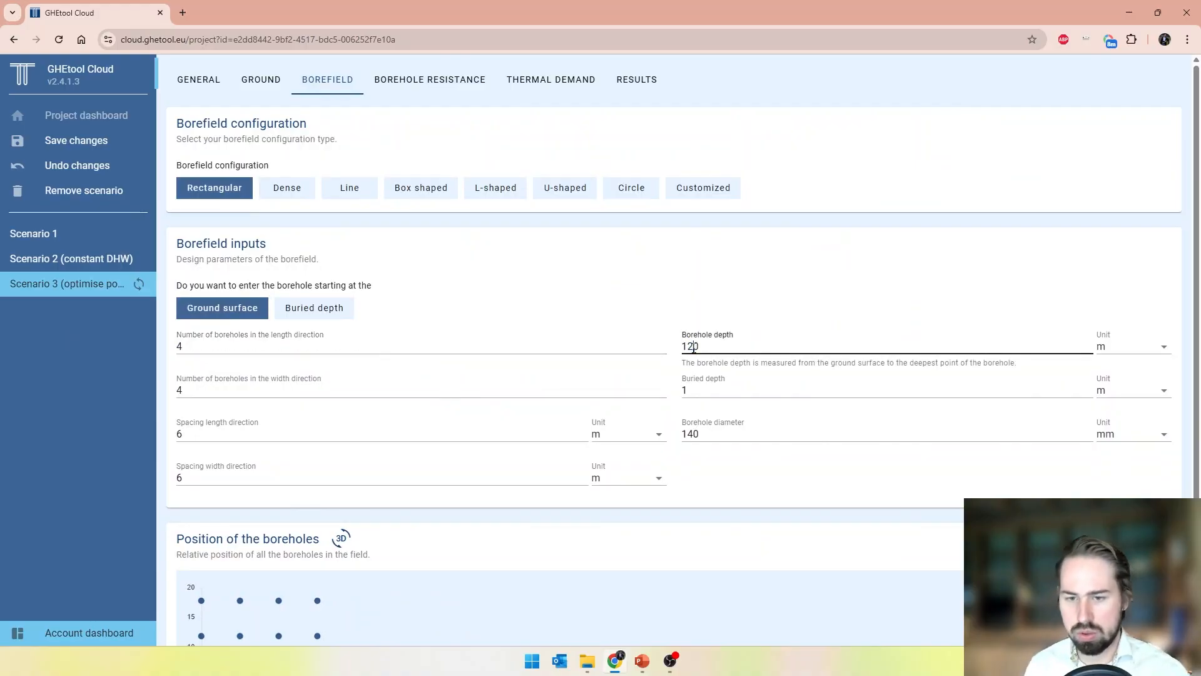
{"action": "scroll", "coordinate": [695, 363], "scroll_direction": "down", "scroll_amount": 3}
{"action": "left_click", "coordinate": [757, 416]}
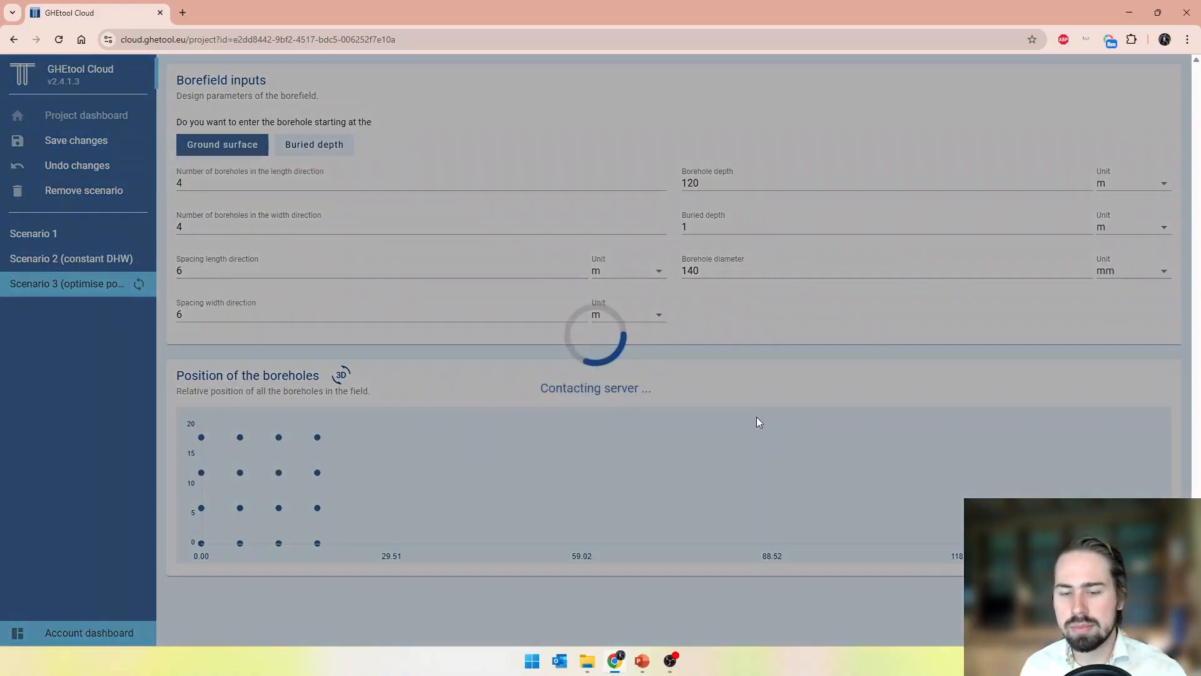
Review Scenario 3's optimisation settings and its thermal demand inputs during the calculation
{"action": "scroll", "coordinate": [678, 351], "scroll_direction": "up", "scroll_amount": 2}
{"action": "scroll", "coordinate": [680, 356], "scroll_direction": "up", "scroll_amount": 1}
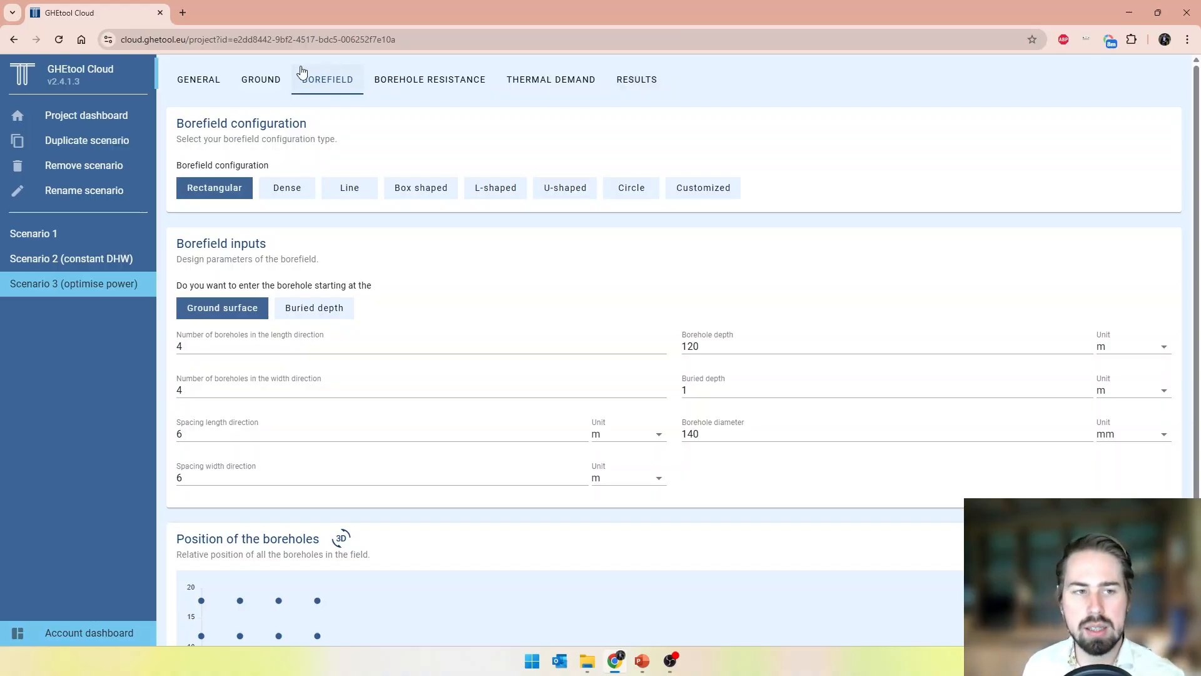
{"action": "left_click", "coordinate": [194, 80]}
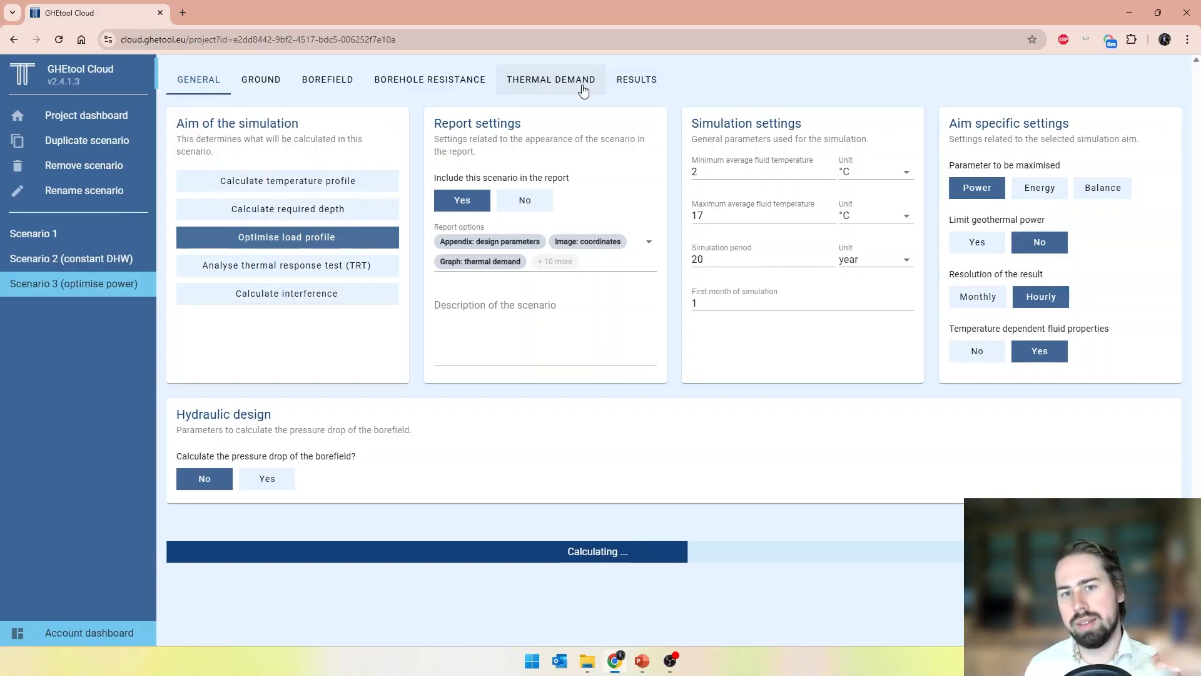
{"action": "left_click", "coordinate": [584, 89]}
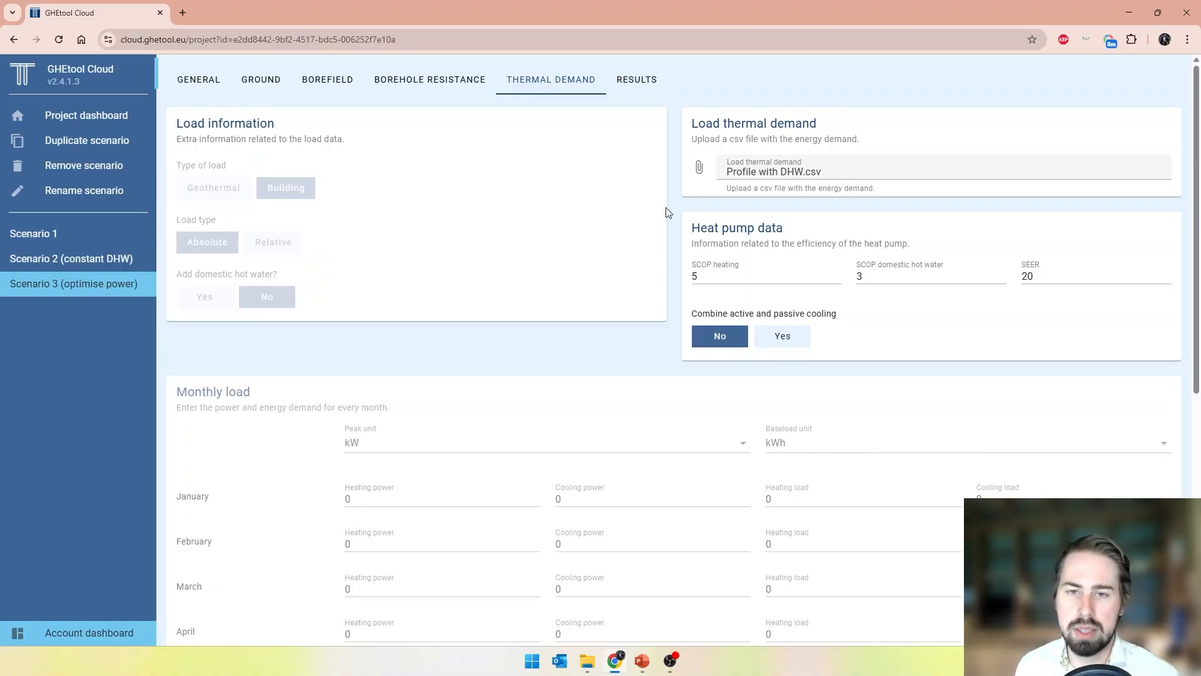
Examine Scenario 3's results, including the temperature profile, the power and energy distribution, the load duration curve and the Sankey diagram
{"action": "left_click", "coordinate": [635, 80]}
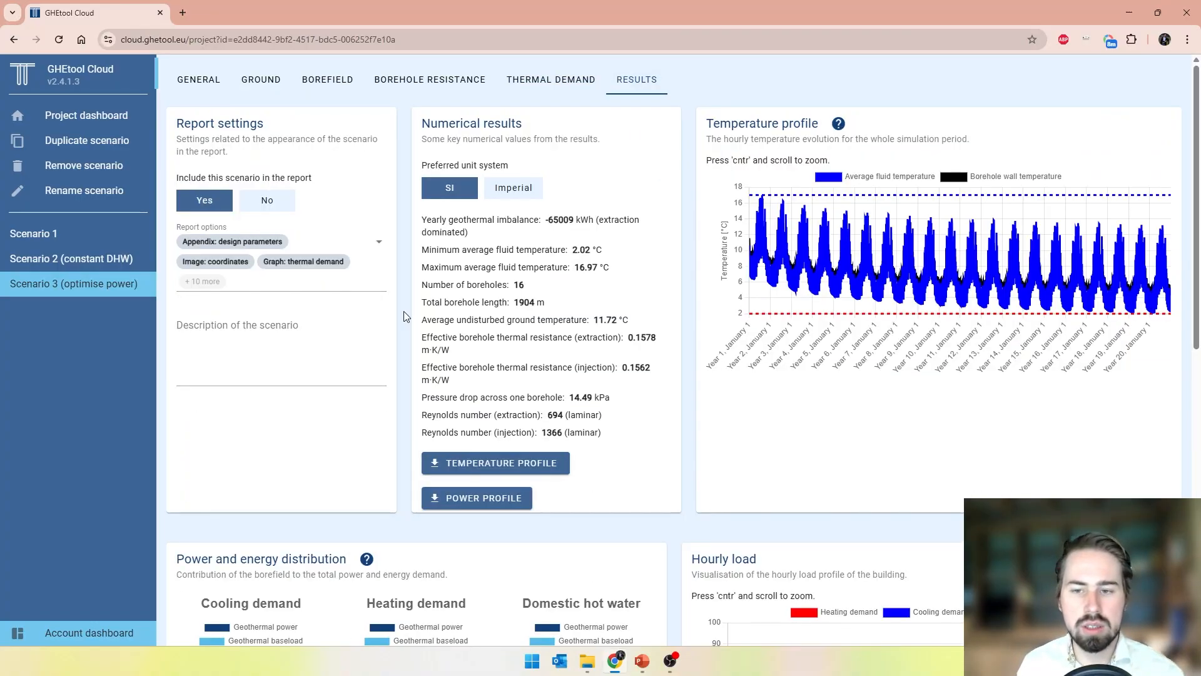
{"action": "mouse_move", "coordinate": [764, 206]}
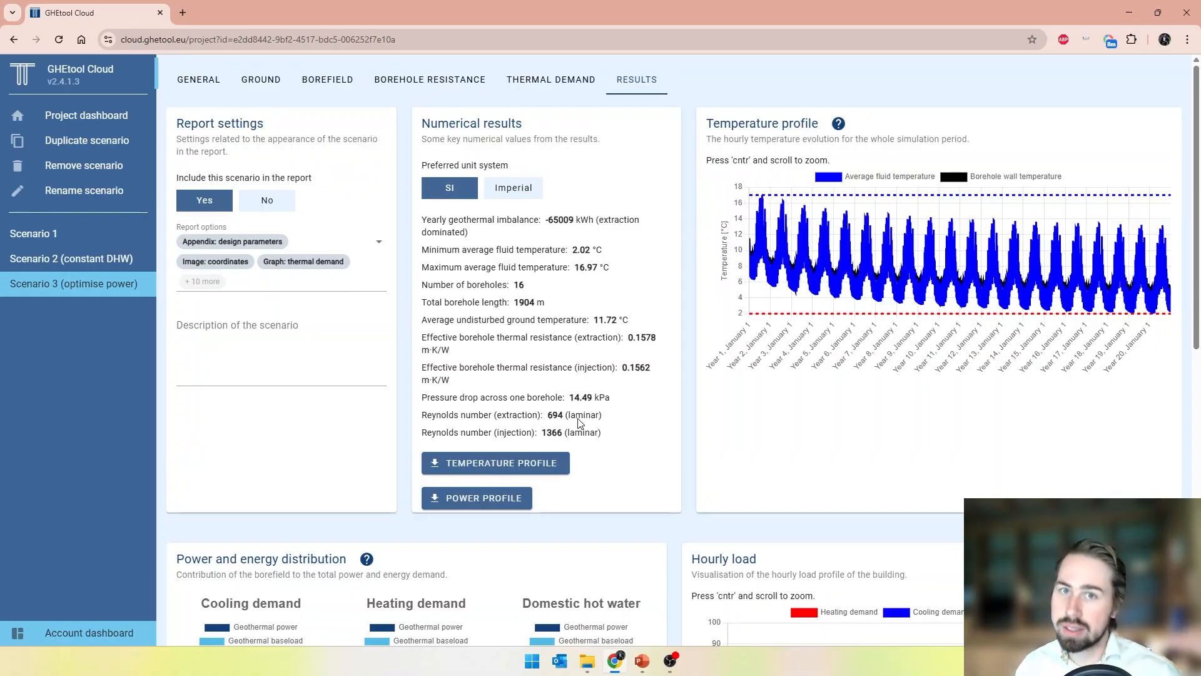
{"action": "scroll", "coordinate": [577, 423], "scroll_direction": "down", "scroll_amount": 4}
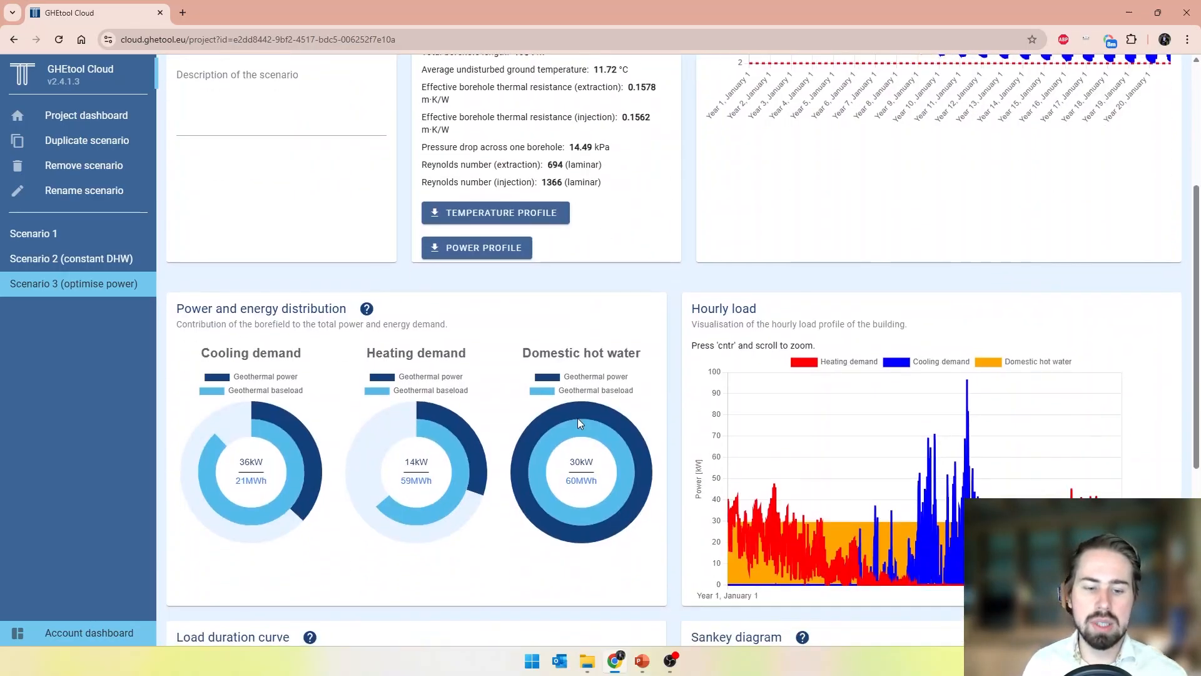
{"action": "scroll", "coordinate": [511, 394], "scroll_direction": "down", "scroll_amount": 2}
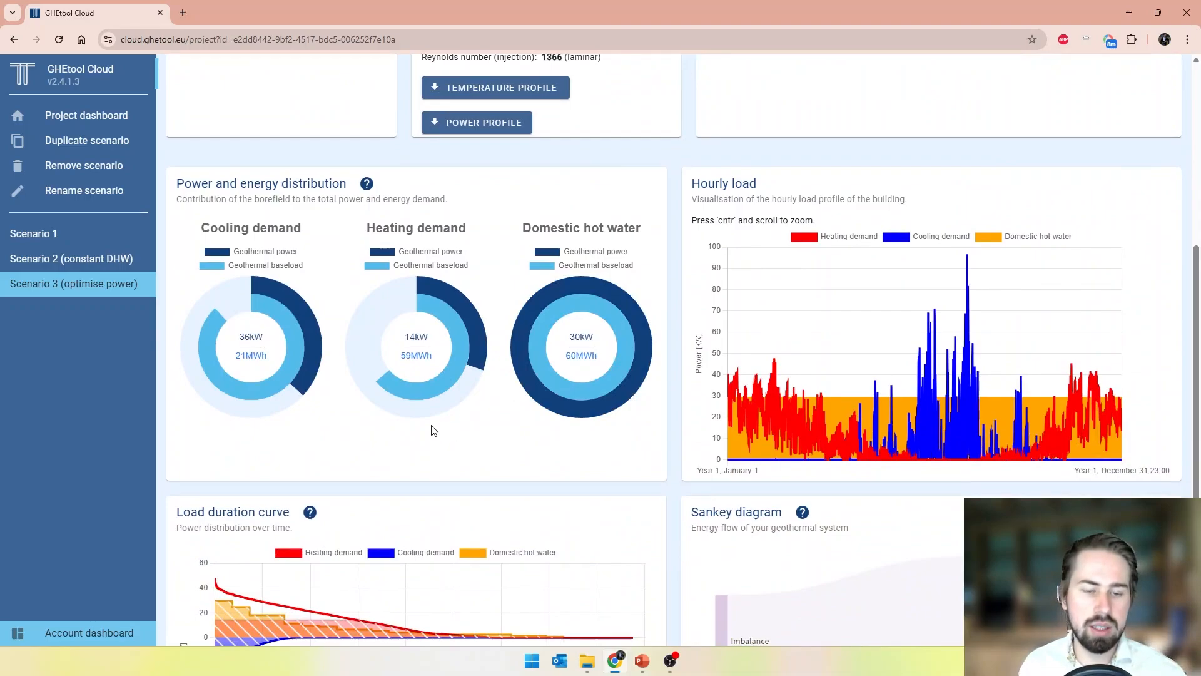
{"action": "mouse_move", "coordinate": [397, 380]}
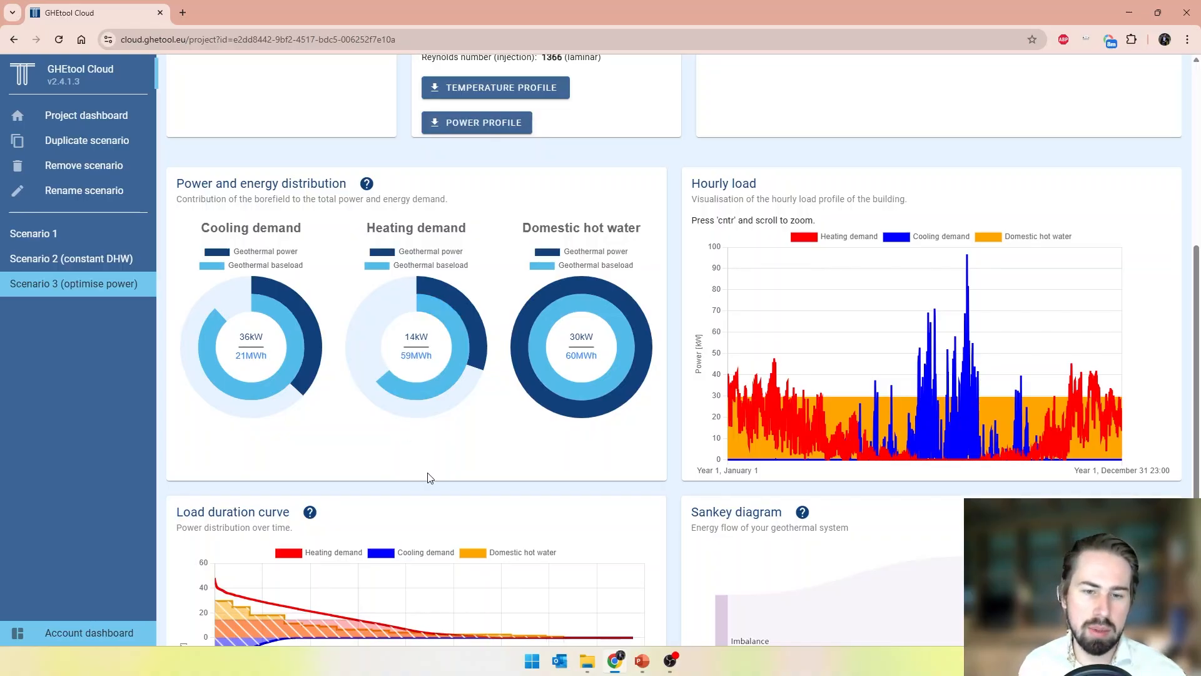
{"action": "mouse_move", "coordinate": [575, 394]}
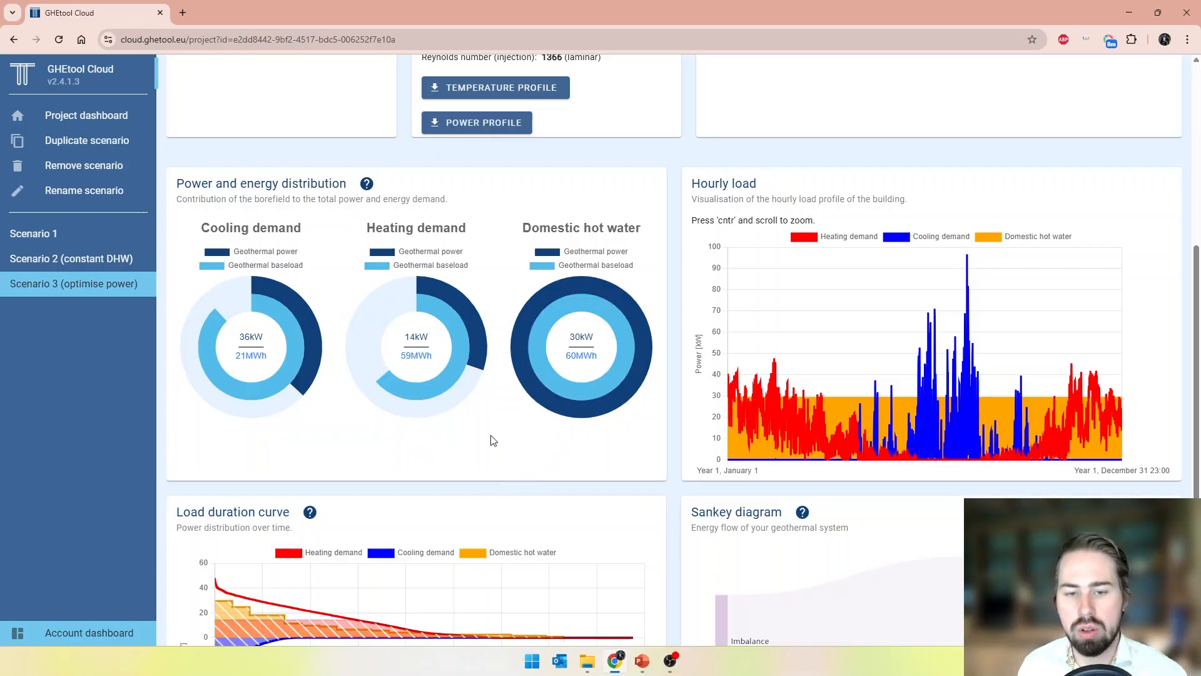
{"action": "scroll", "coordinate": [474, 442], "scroll_direction": "down", "scroll_amount": 2}
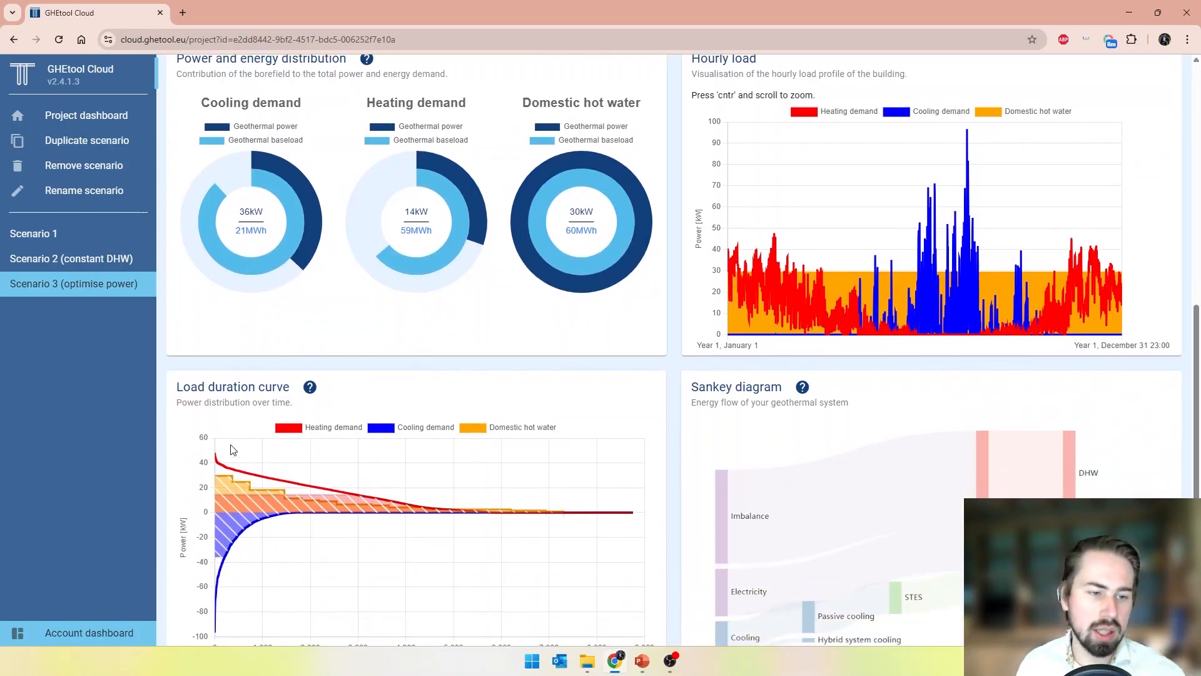
{"action": "scroll", "coordinate": [340, 523], "scroll_direction": "down", "scroll_amount": 1}
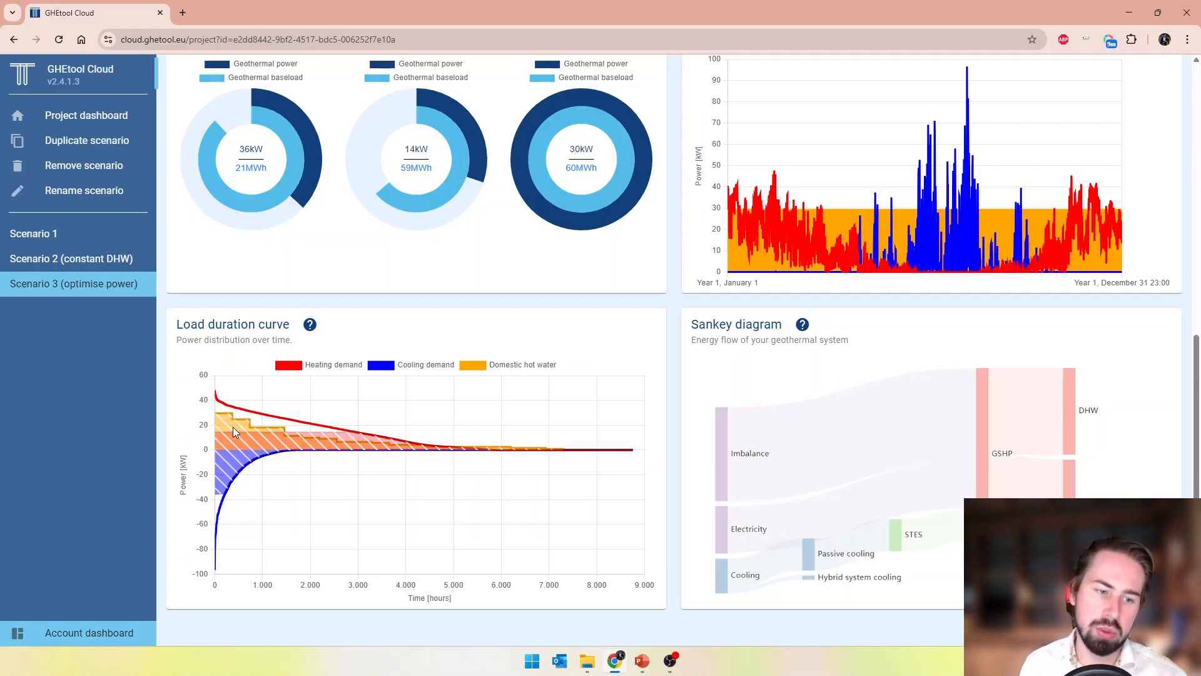
{"action": "scroll", "coordinate": [246, 468], "scroll_direction": "up", "scroll_amount": 6}
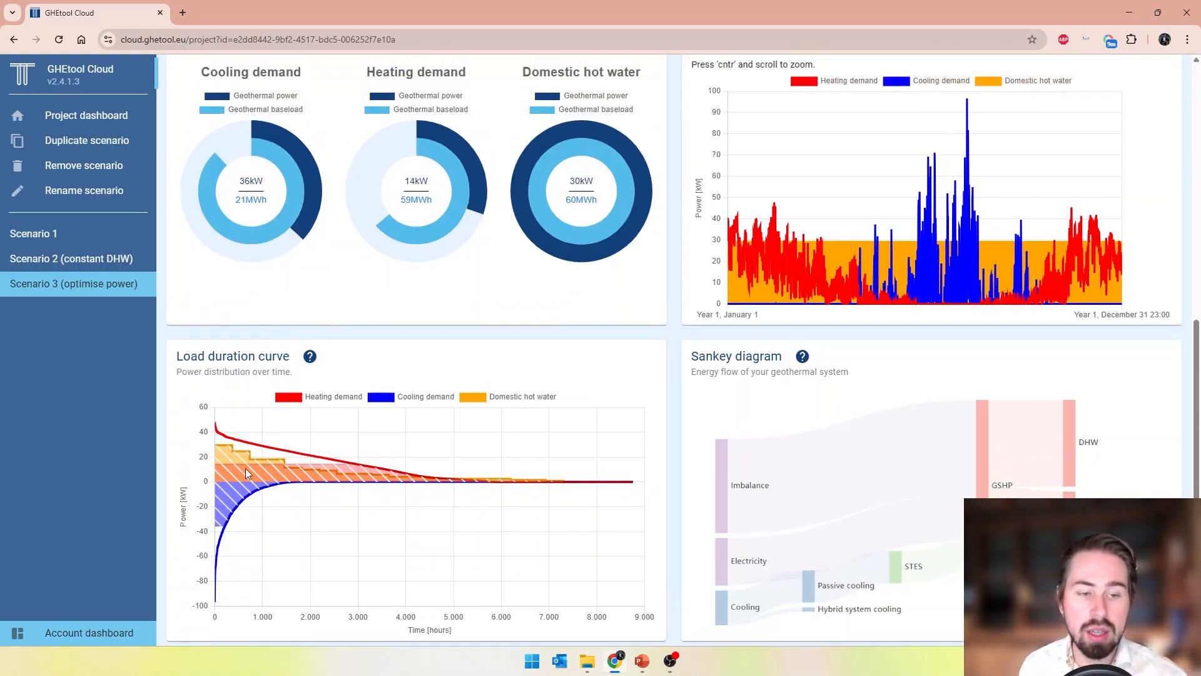
{"action": "scroll", "coordinate": [245, 474], "scroll_direction": "up", "scroll_amount": 3}
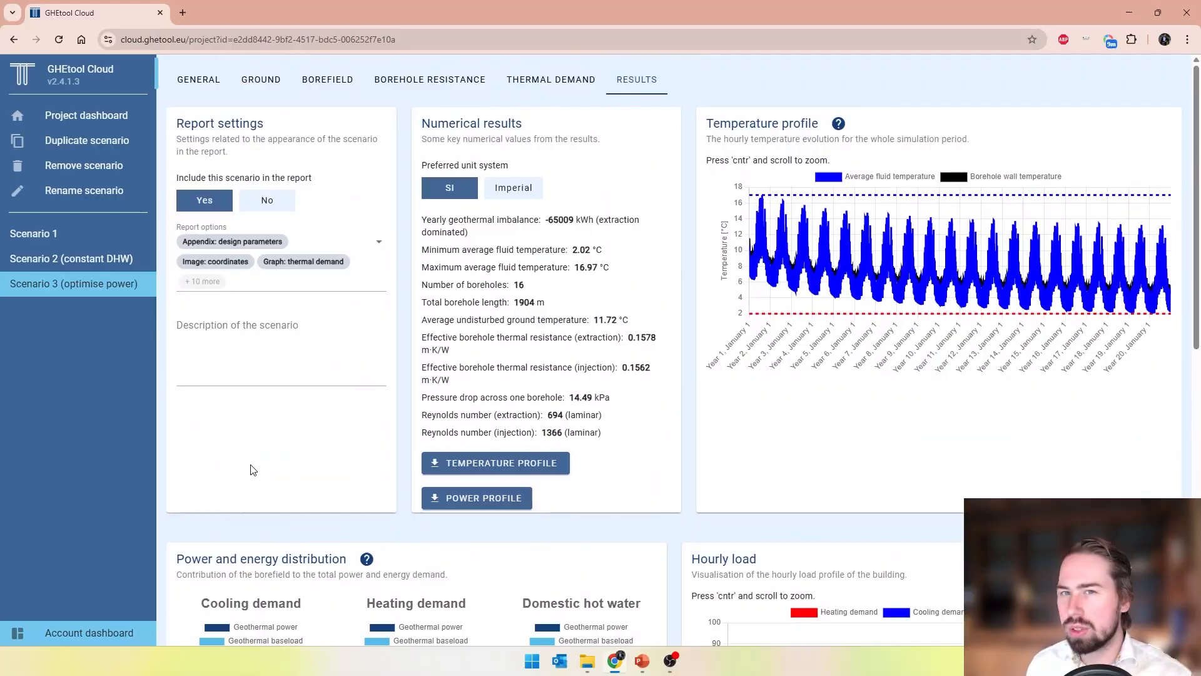